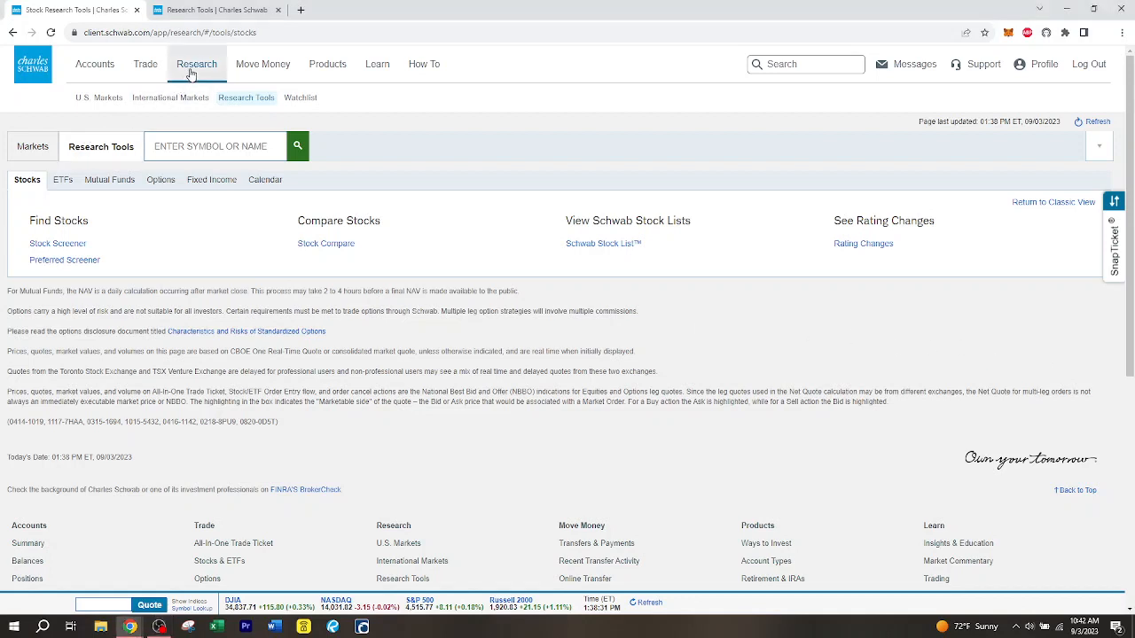
# Open the Stock Screener from the stock research tools and start creating a custom screen.
pyautogui.moveTo(189, 71)
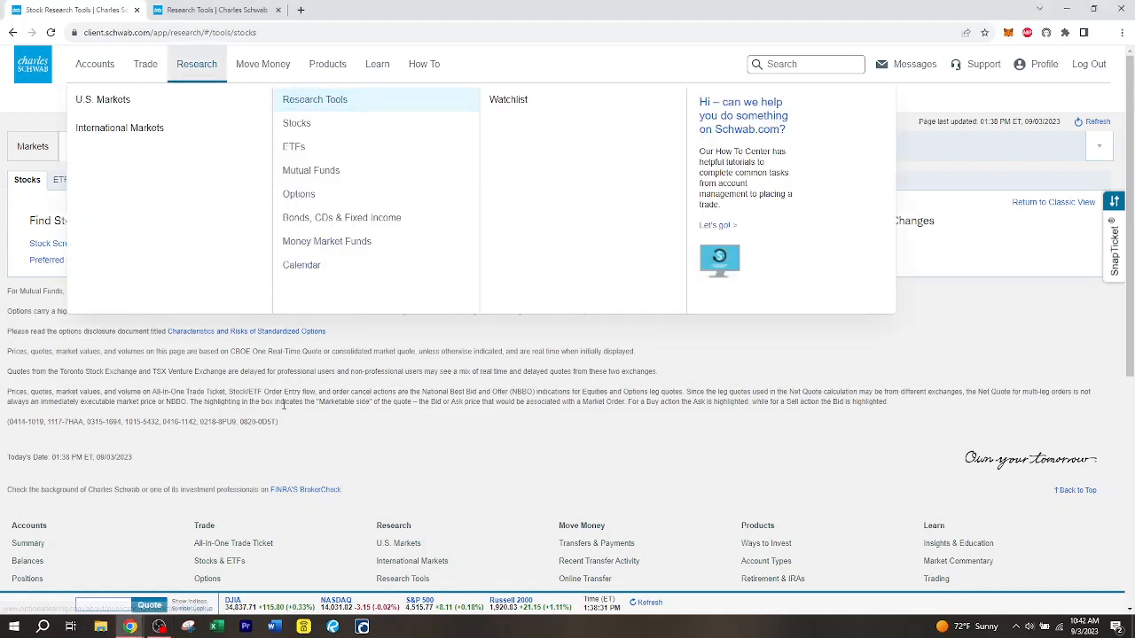
pyautogui.click(55, 247)
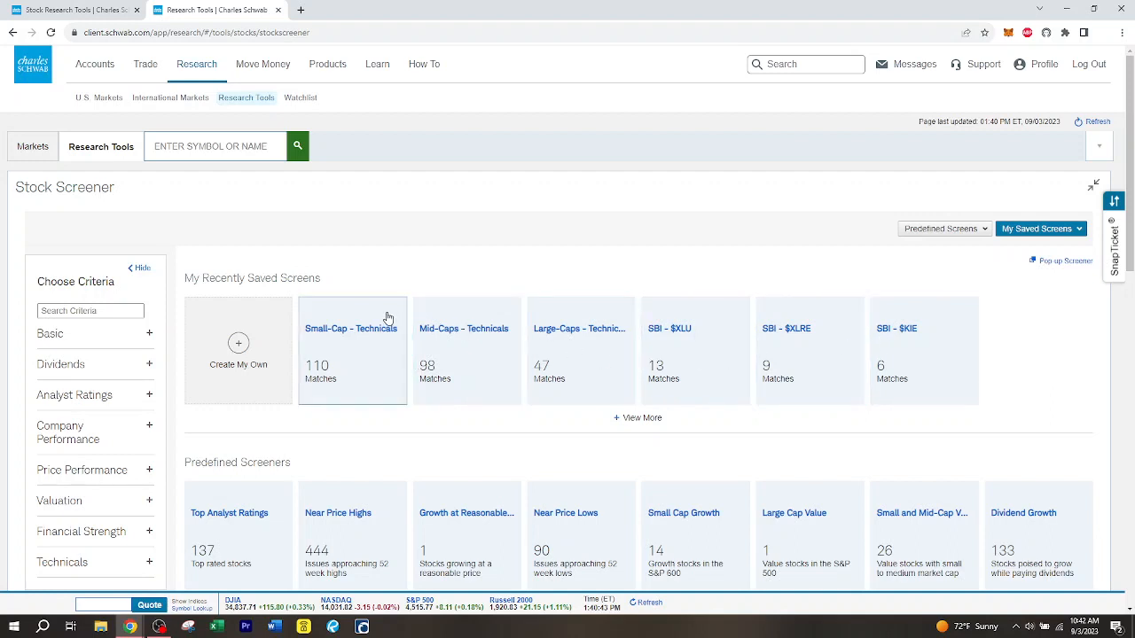
pyautogui.click(233, 353)
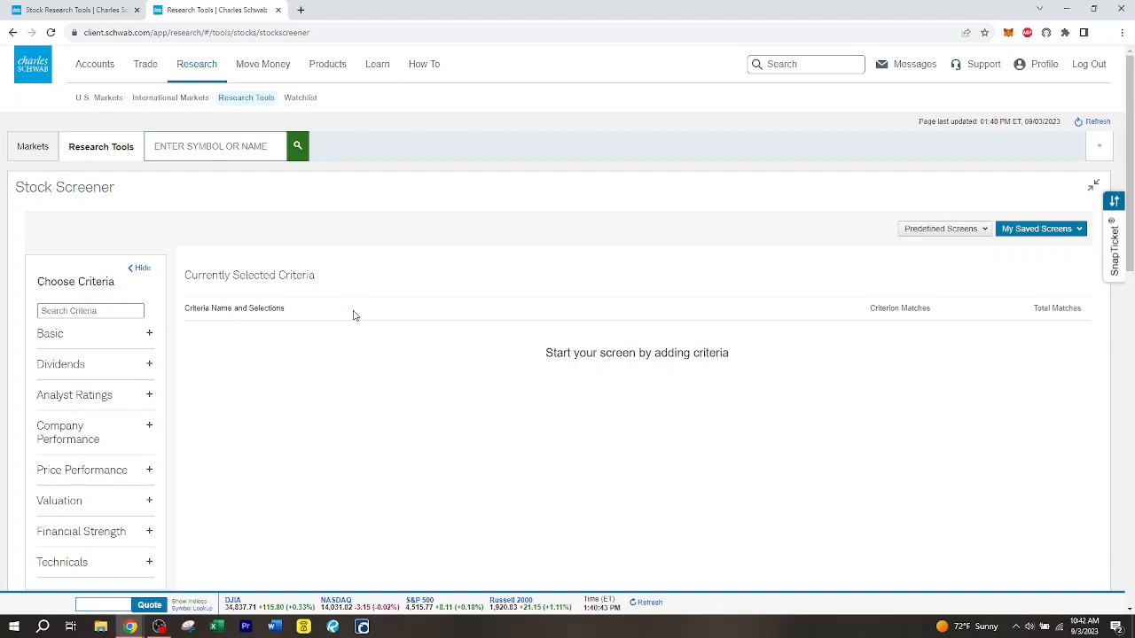
# Add the Basic criteria Market Capitalization and Sectors and Industries, and list the industries within Communication Services.
pyautogui.scroll(-1, 172, 333)
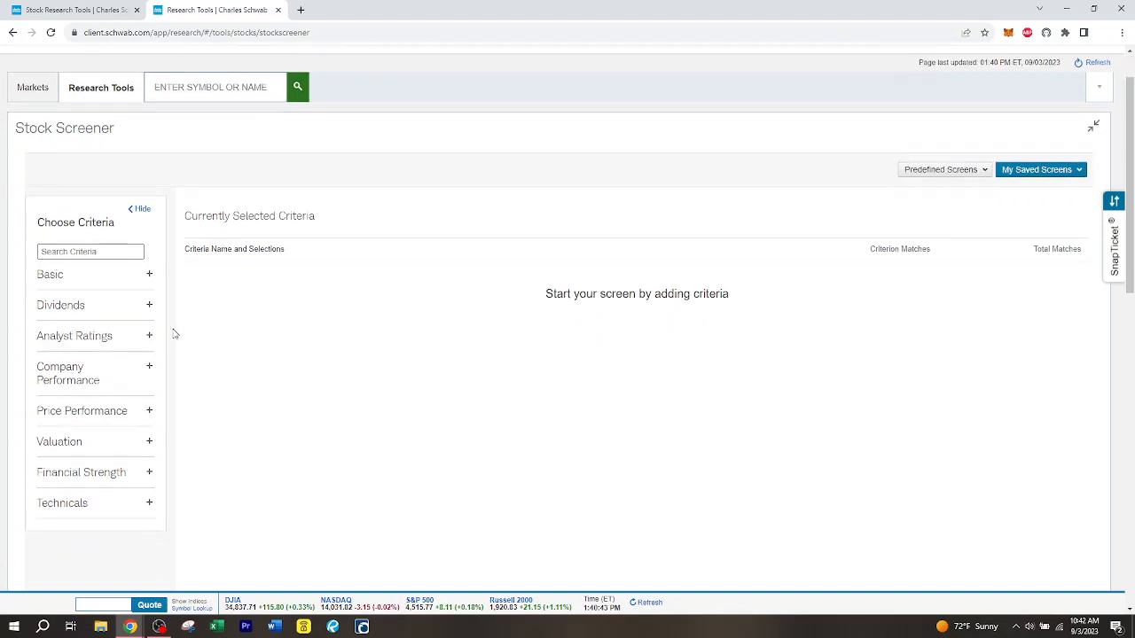
pyautogui.click(150, 277)
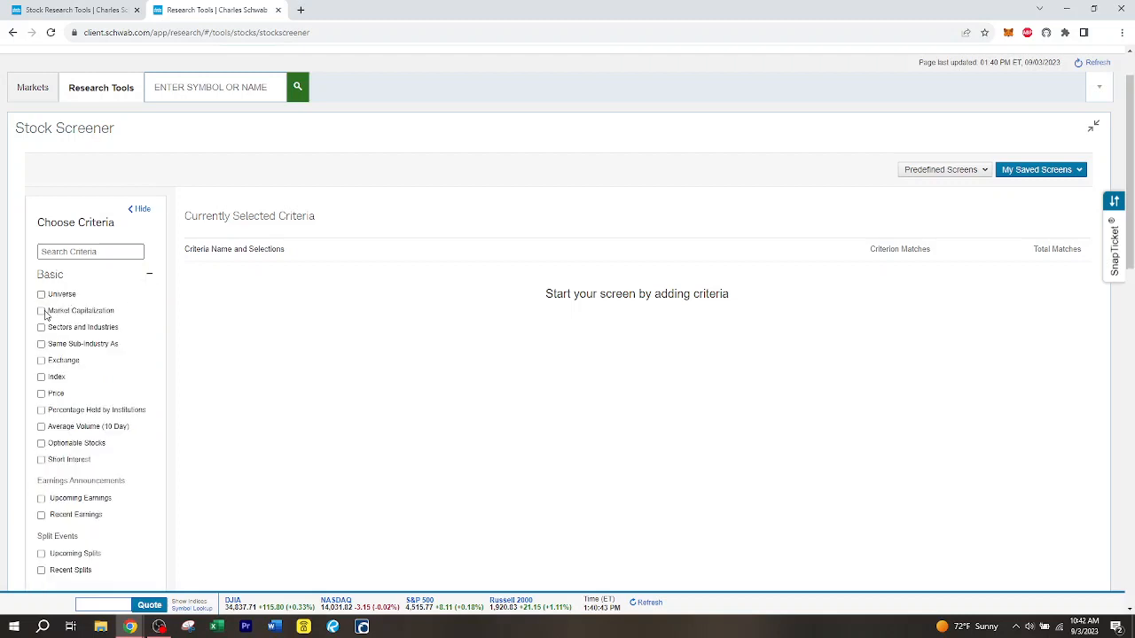
pyautogui.click(42, 311)
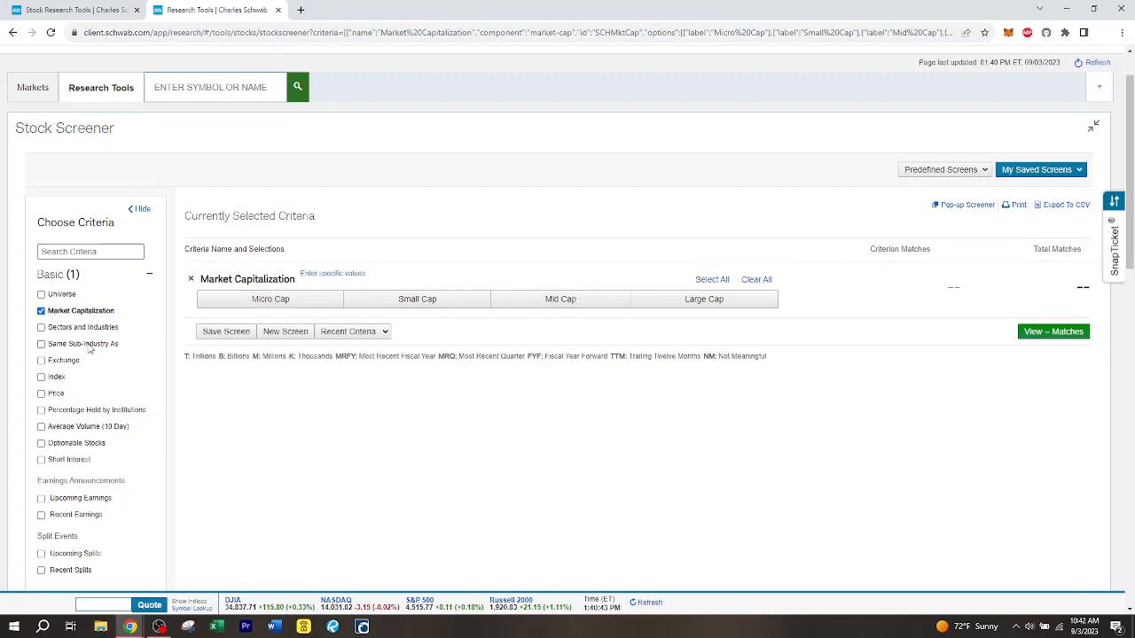
pyautogui.click(42, 327)
pyautogui.scroll(-1, 385, 346)
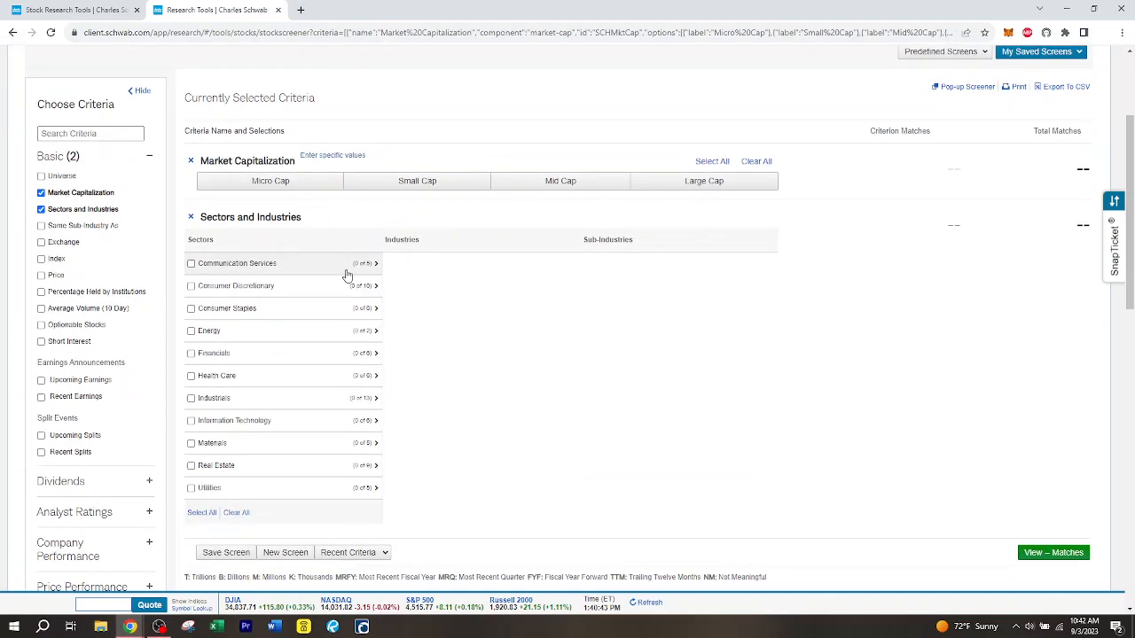
pyautogui.click(364, 265)
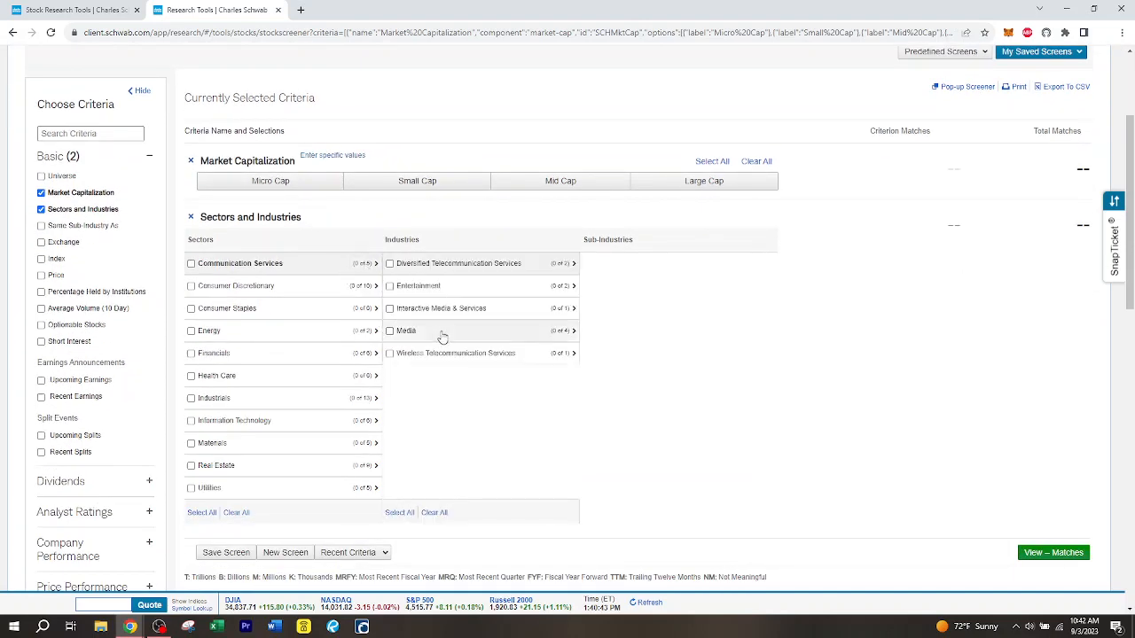
# Try the Exchange and Index criteria in the screen, removing each one after viewing its options.
pyautogui.click(77, 245)
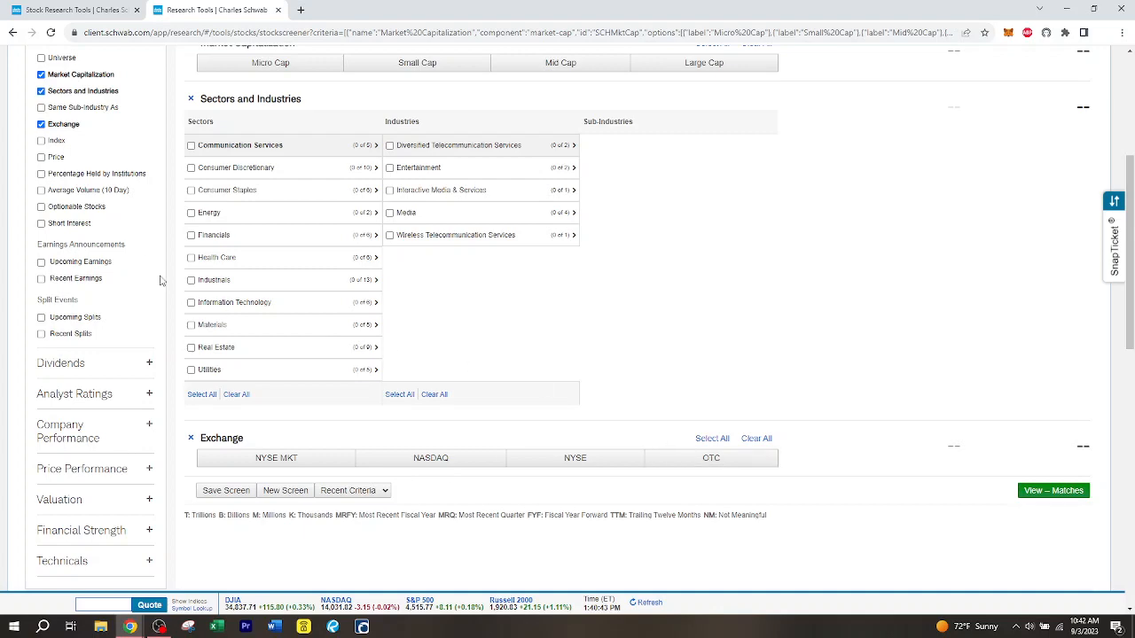
pyautogui.scroll(2, 160, 281)
pyautogui.click(42, 259)
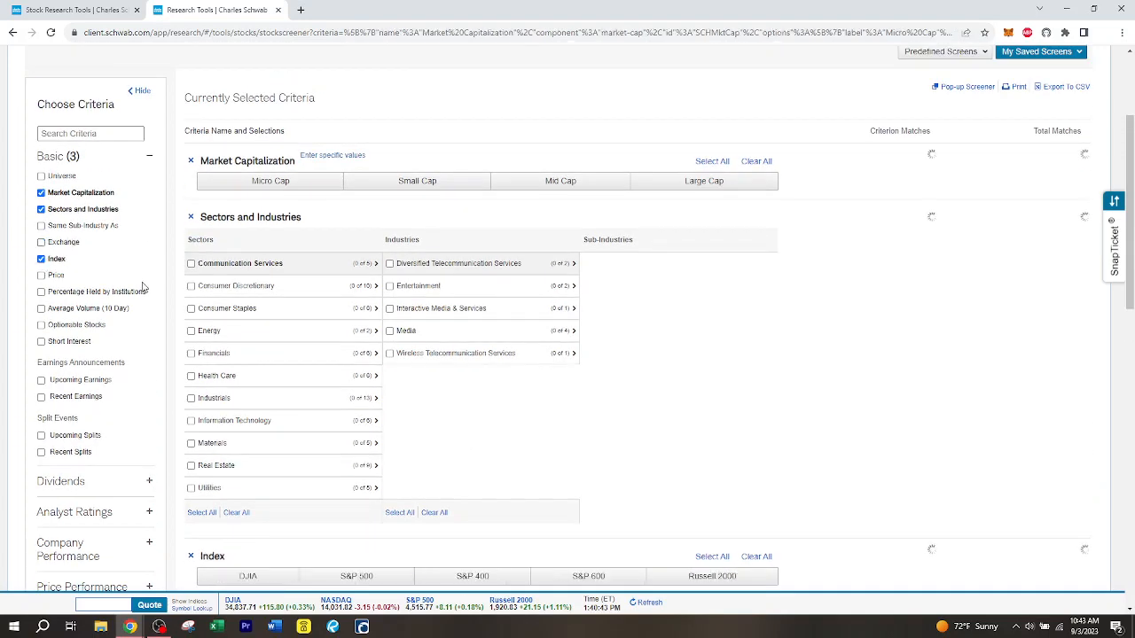
pyautogui.scroll(-4, 297, 286)
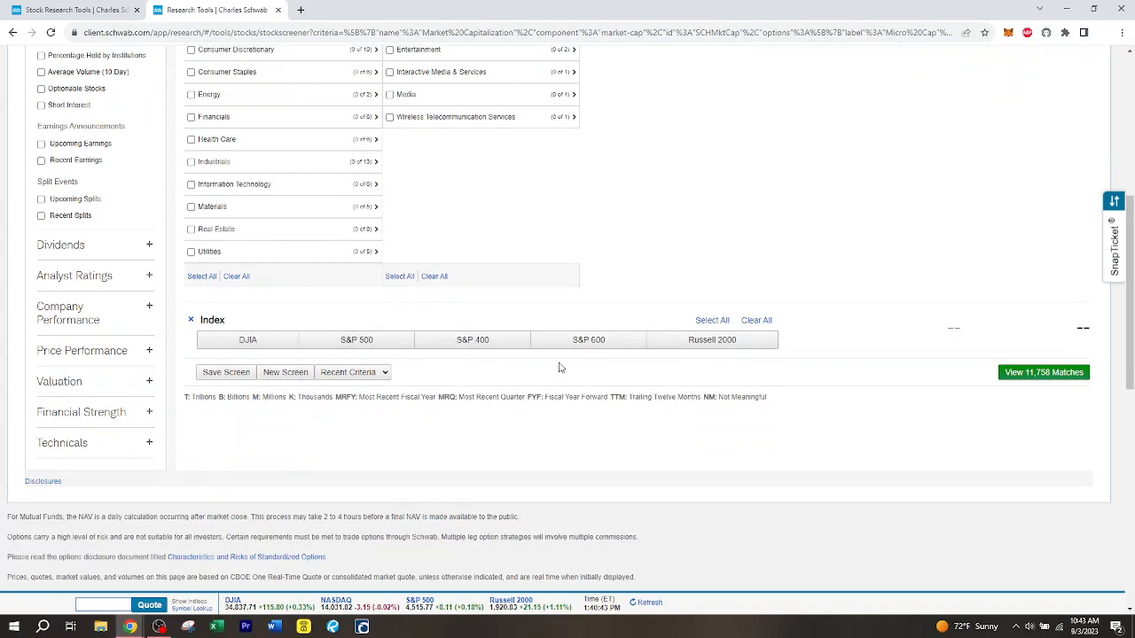
pyautogui.scroll(3, 719, 342)
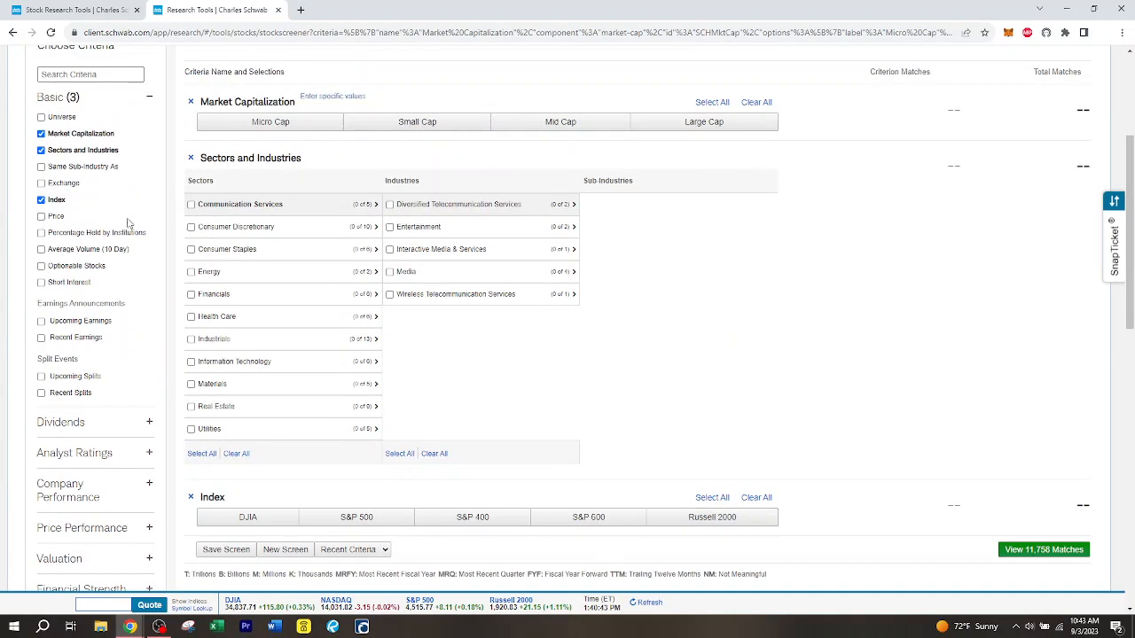
pyautogui.click(41, 200)
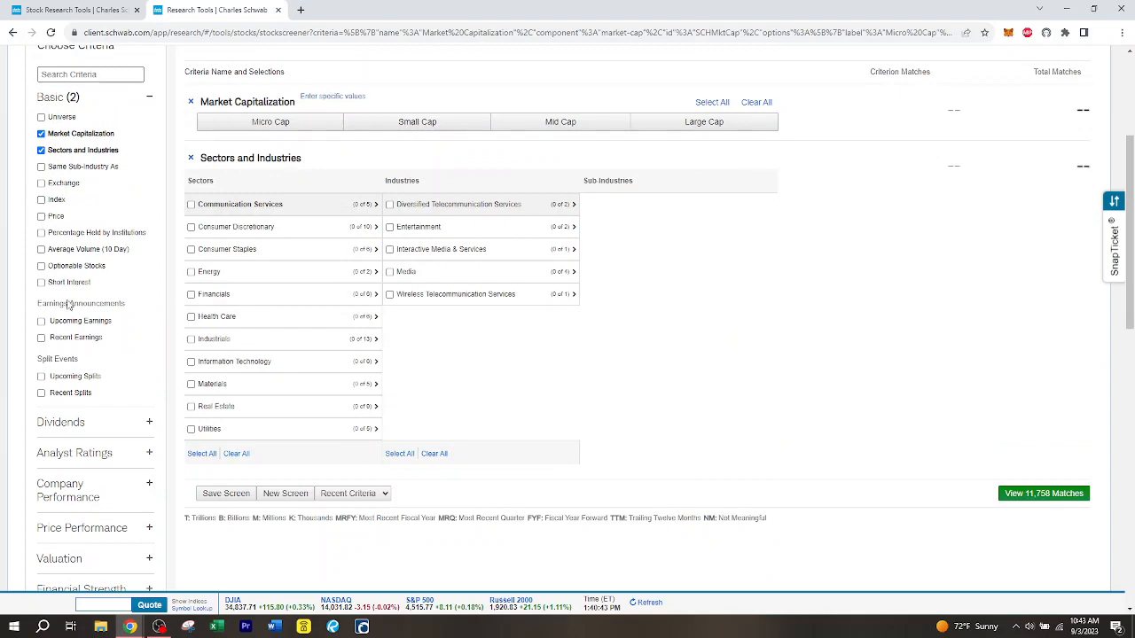
# Review the screening criteria available under Dividends, and collapse that category.
pyautogui.click(86, 423)
pyautogui.scroll(2, 88, 266)
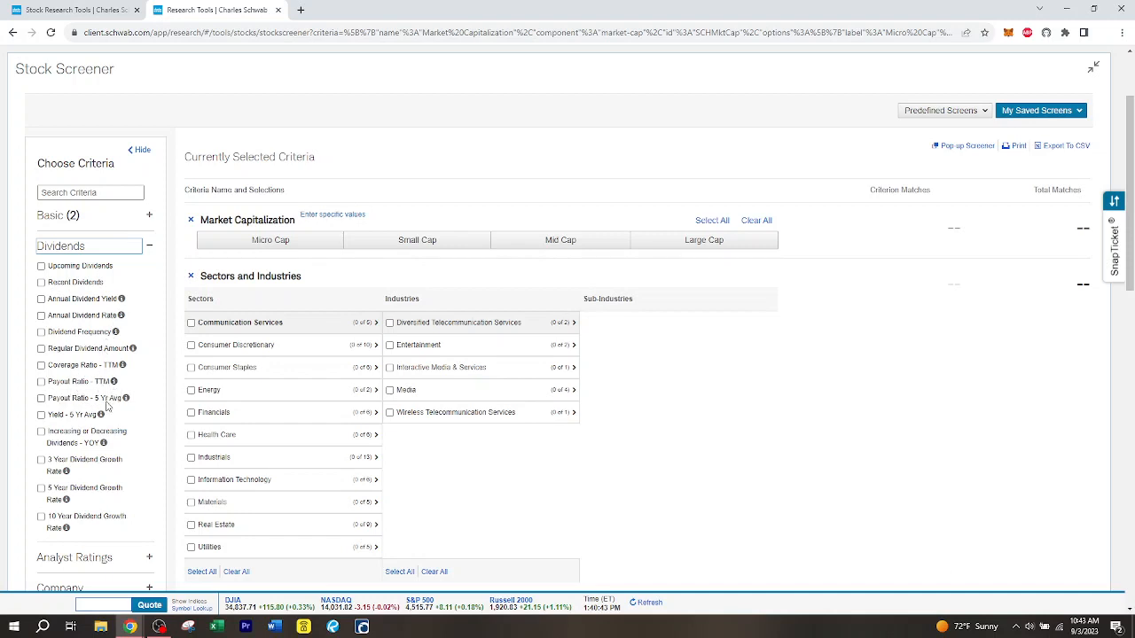
pyautogui.scroll(-1, 115, 407)
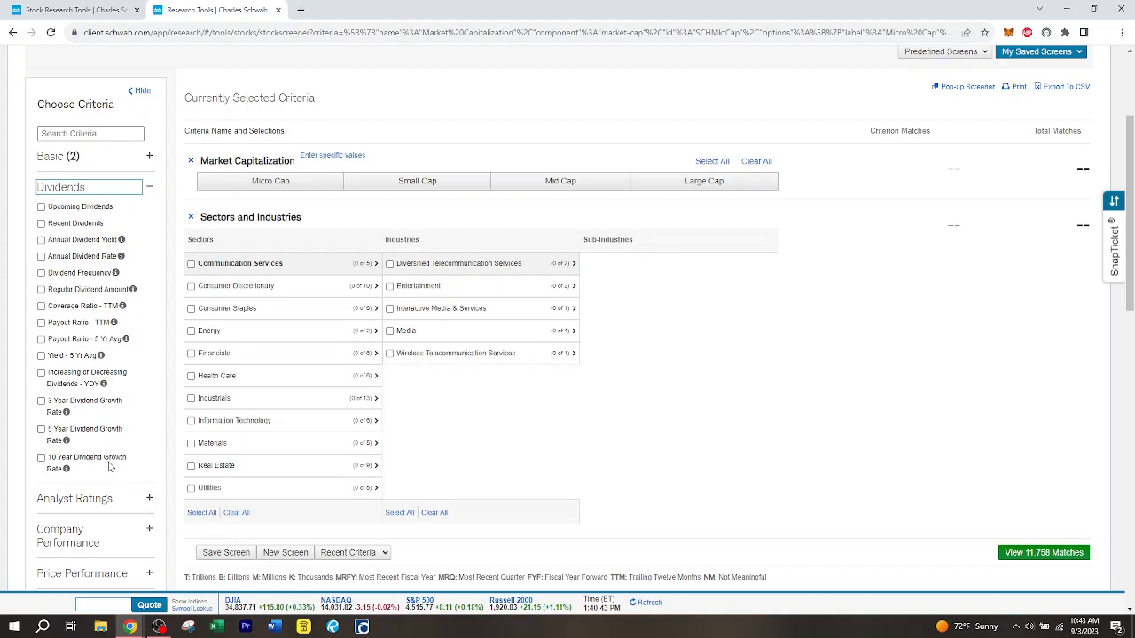
pyautogui.click(97, 186)
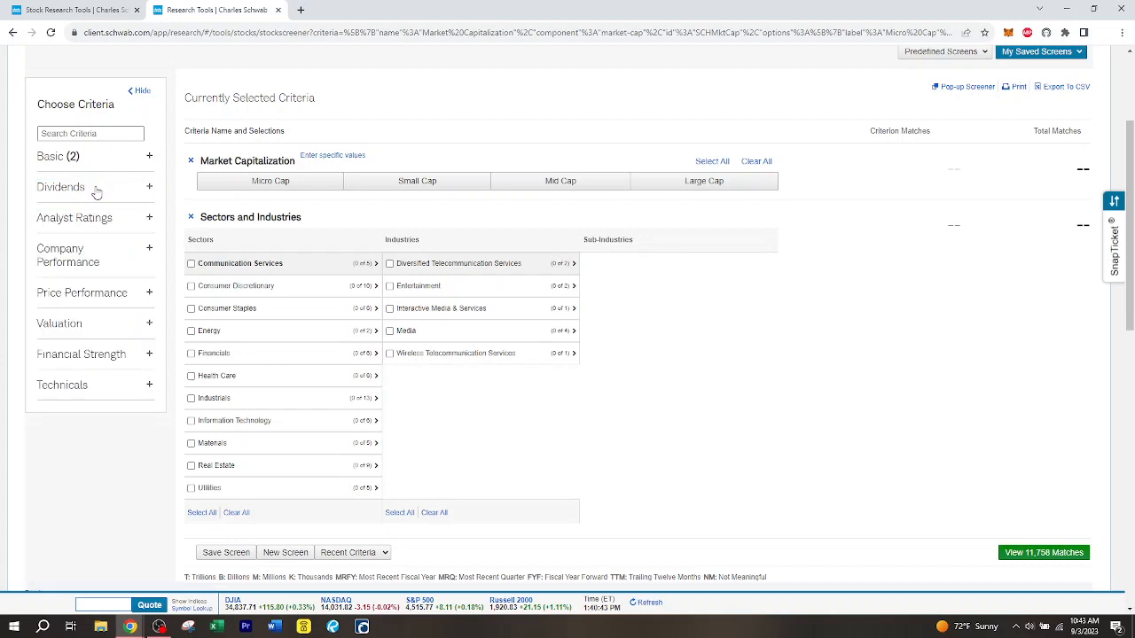
# Review the rating providers and criteria available under Analyst Ratings, and collapse that category.
pyautogui.click(90, 220)
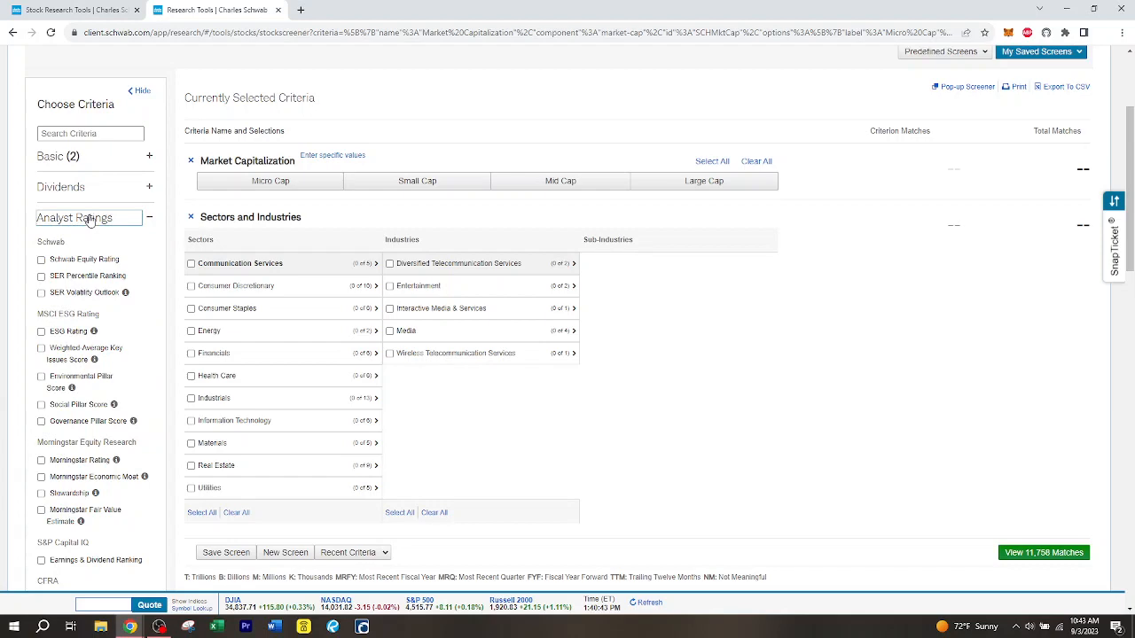
pyautogui.scroll(-2, 87, 239)
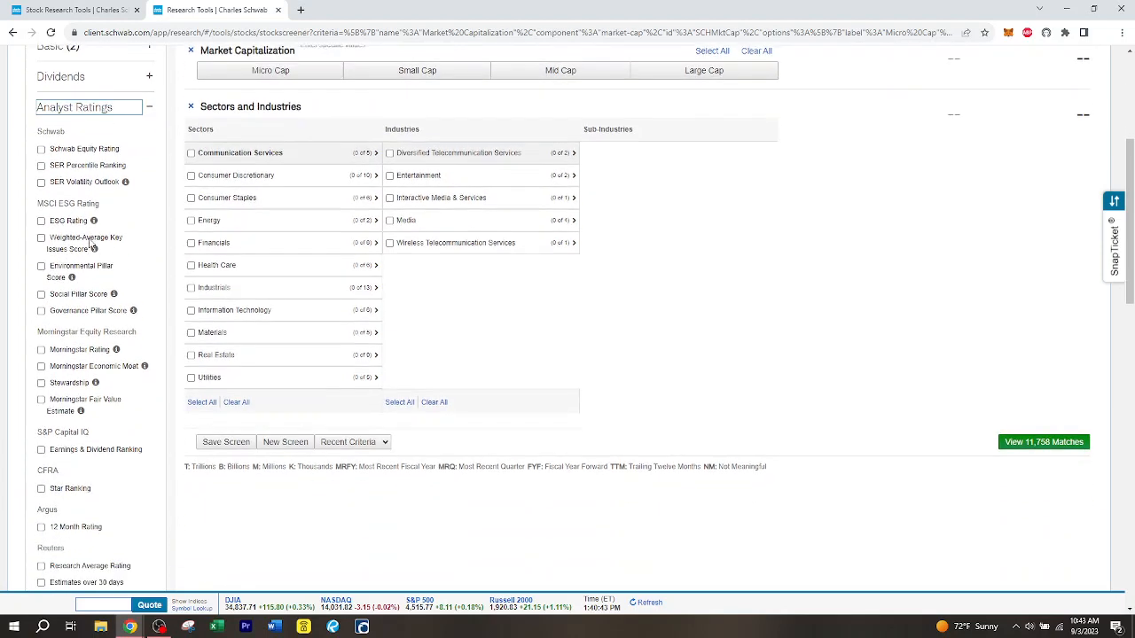
pyautogui.scroll(1, 102, 278)
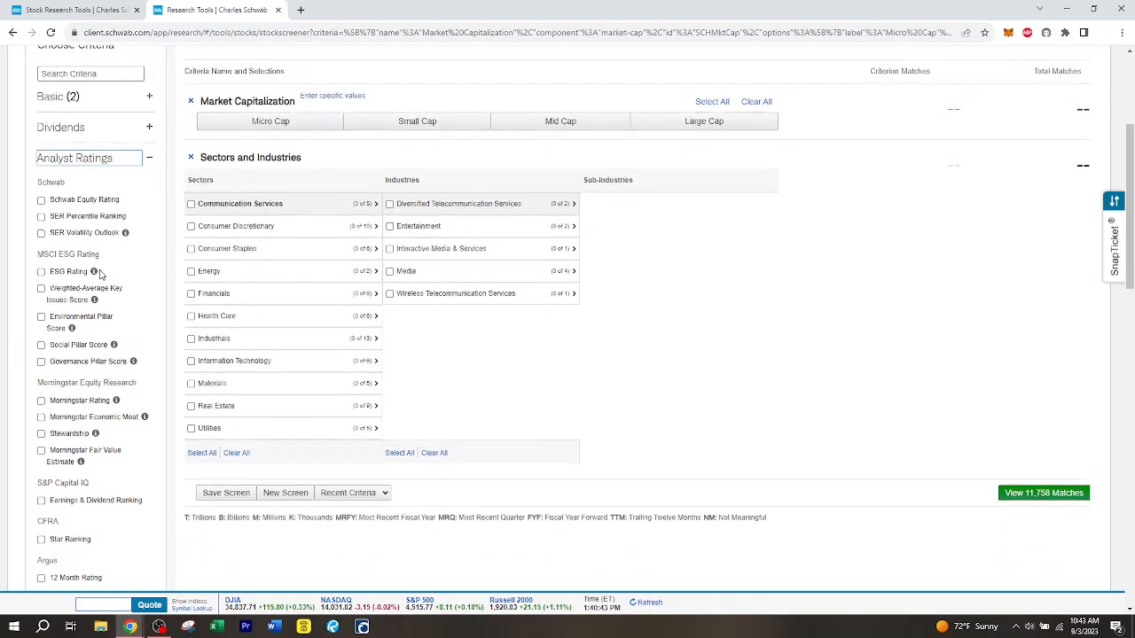
pyautogui.scroll(-3, 102, 274)
pyautogui.scroll(-3, 101, 274)
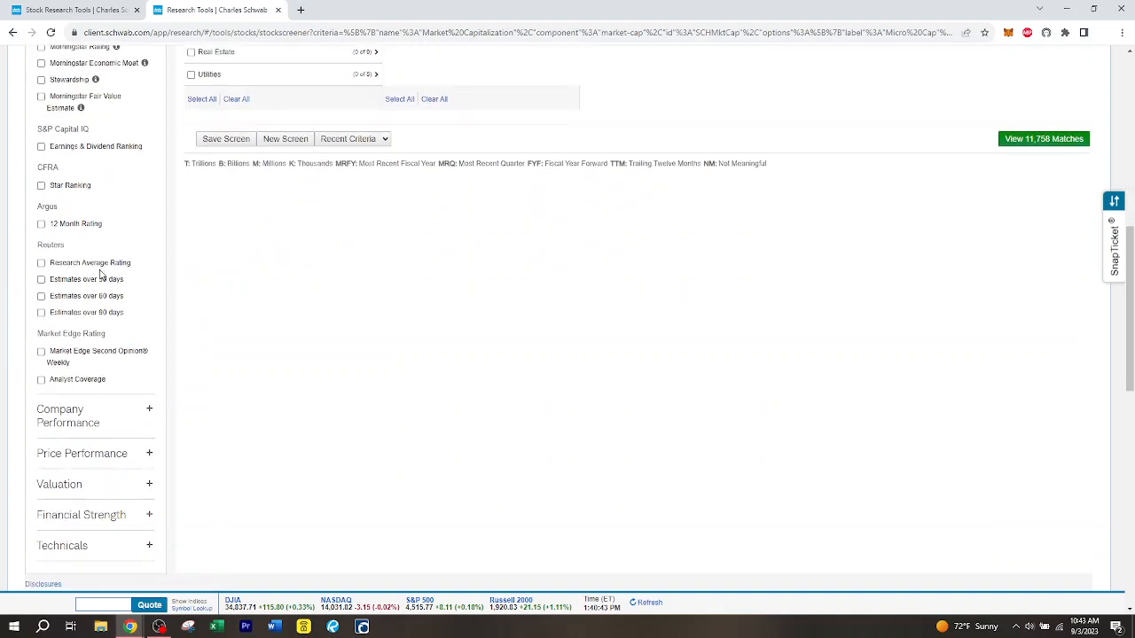
pyautogui.scroll(7, 103, 266)
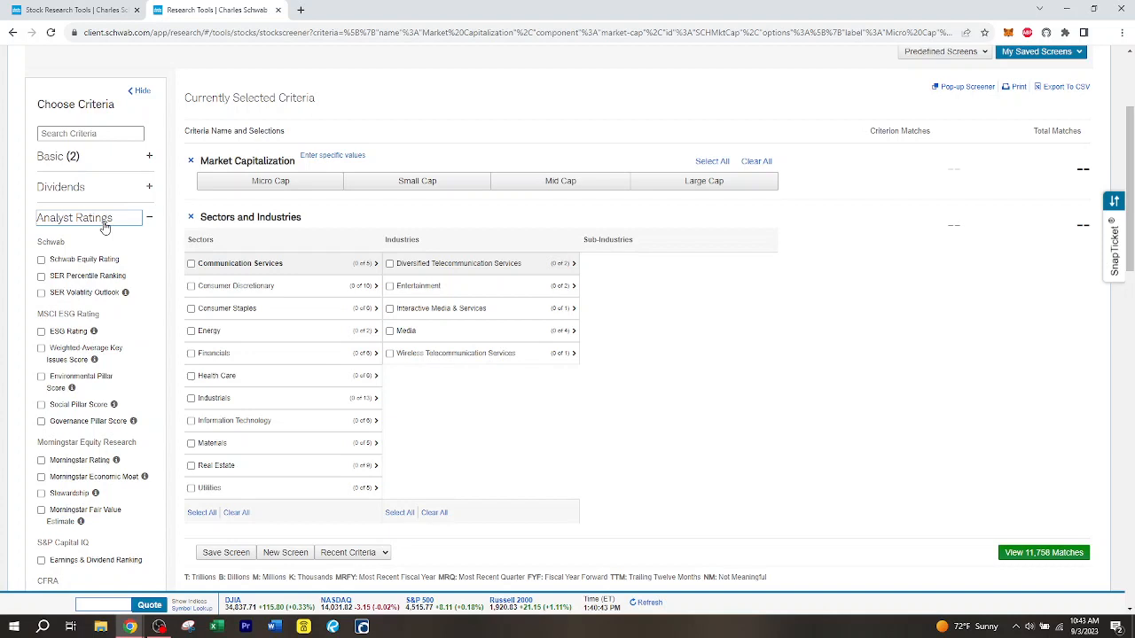
pyautogui.click(102, 221)
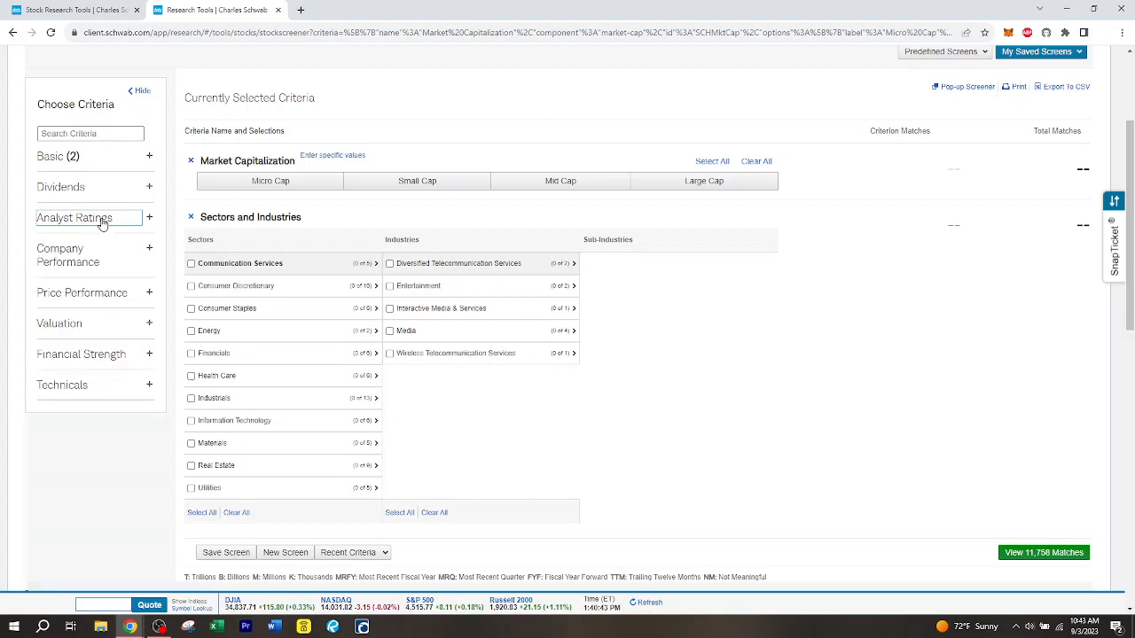
# Examine the criteria offered under Company Performance and Price Performance.
pyautogui.click(81, 255)
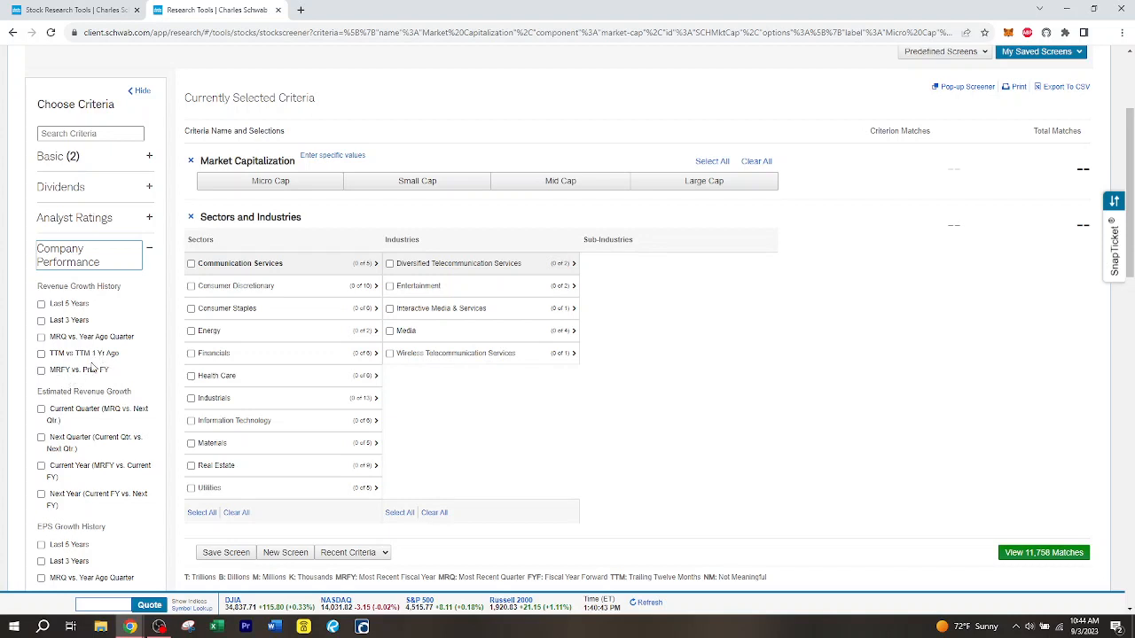
pyautogui.scroll(-1, 91, 366)
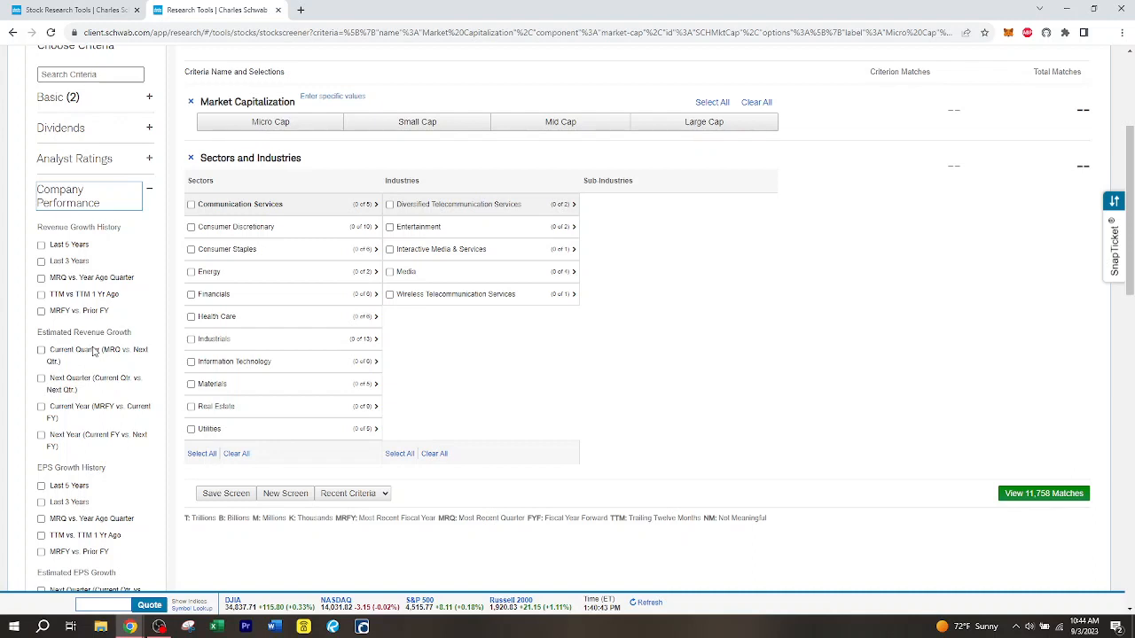
pyautogui.scroll(-5, 94, 352)
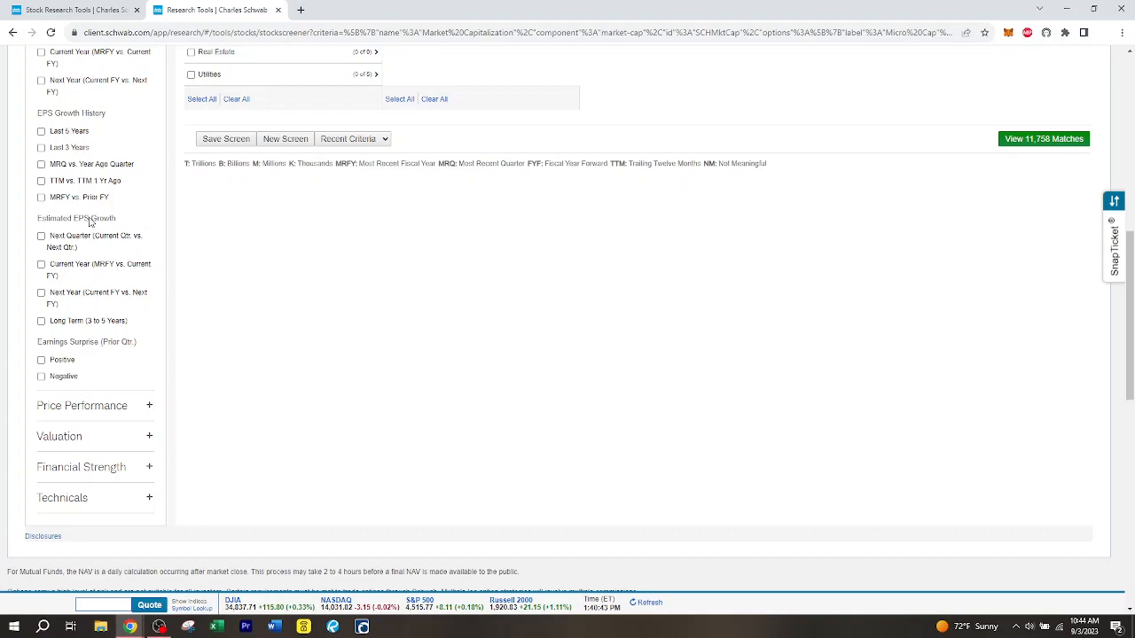
pyautogui.click(130, 410)
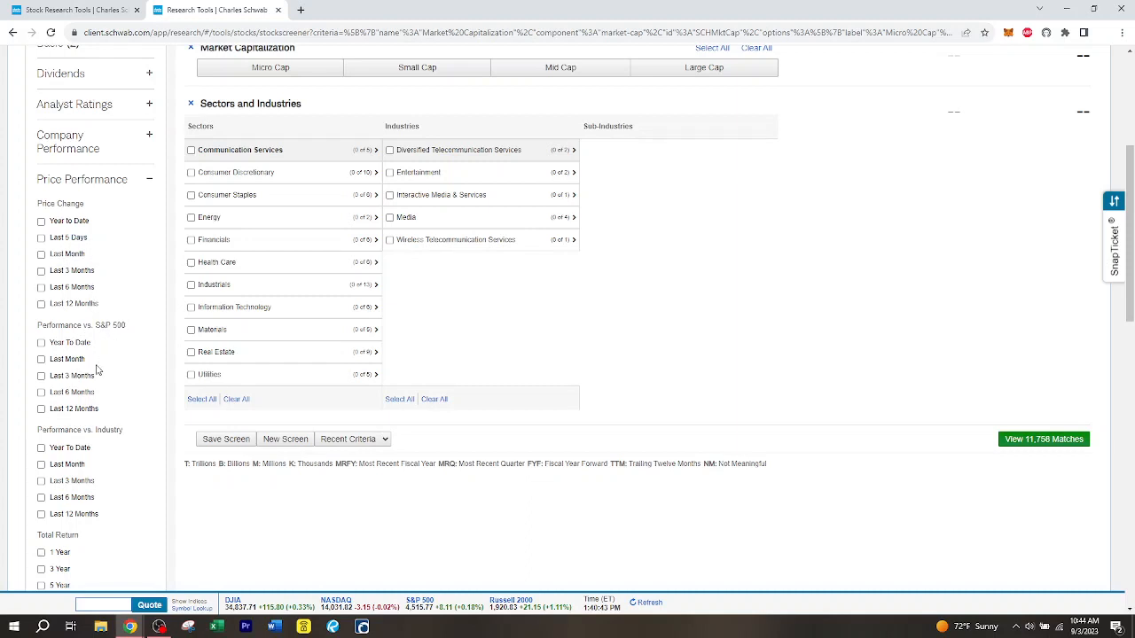
pyautogui.scroll(-2, 97, 371)
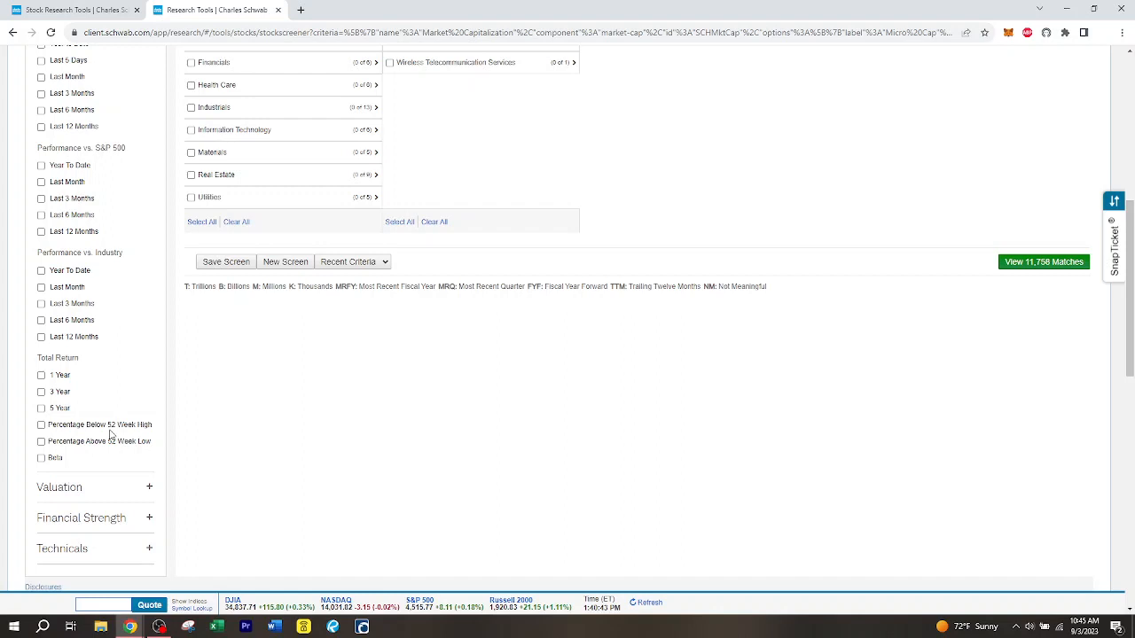
# Examine the criteria offered under Valuation and Financial Strength, collapsing each category after viewing.
pyautogui.click(97, 486)
pyautogui.scroll(3, 105, 479)
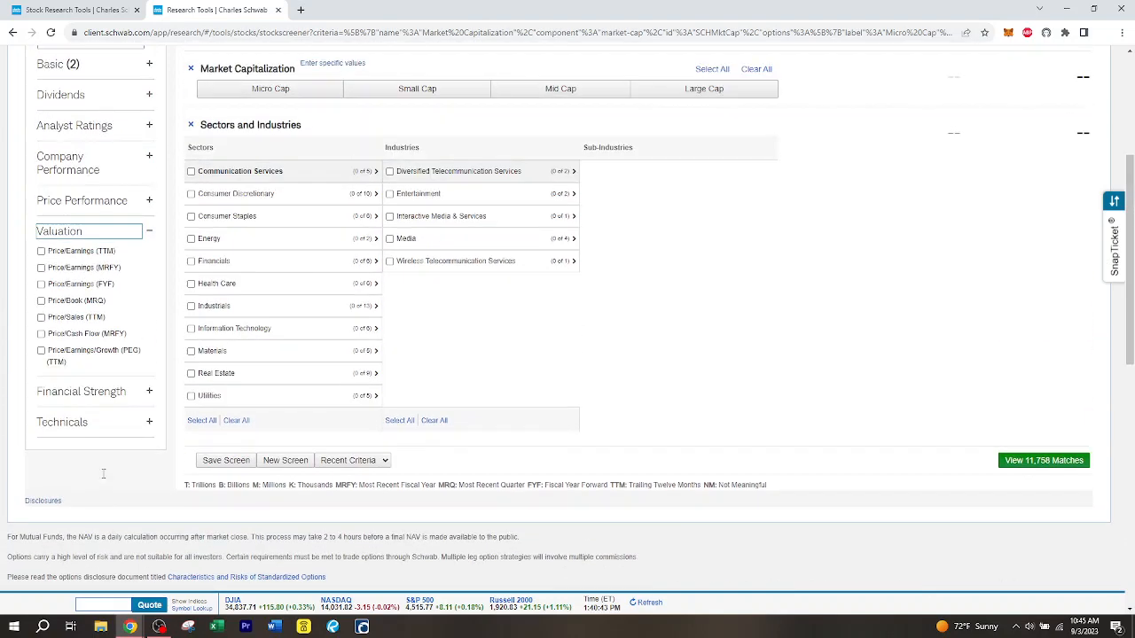
pyautogui.click(82, 233)
pyautogui.click(83, 261)
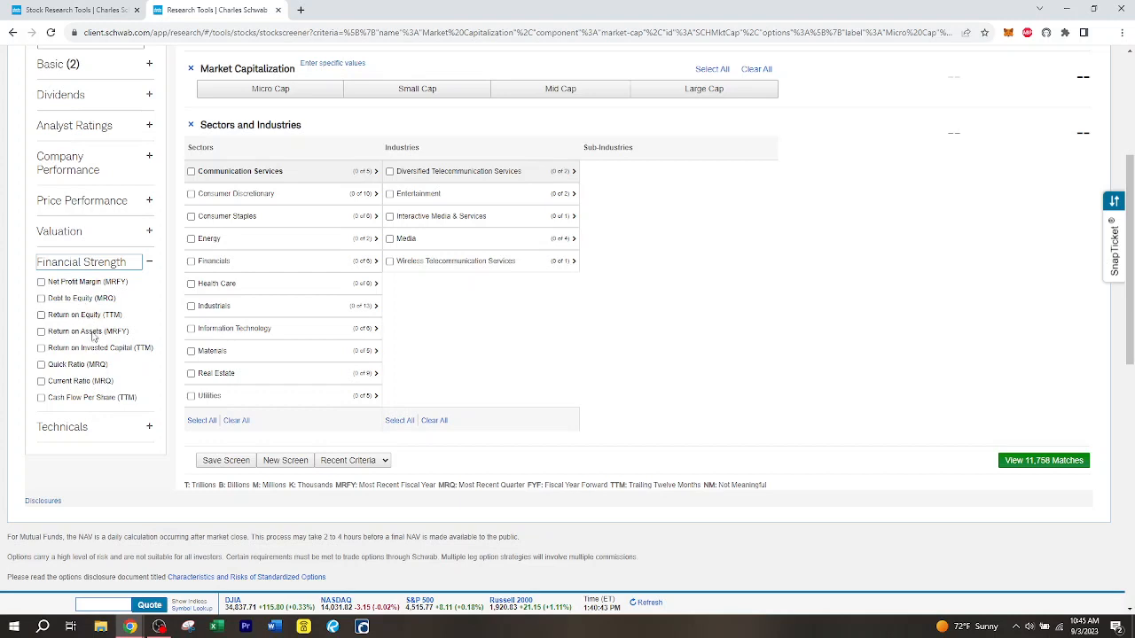
pyautogui.click(88, 268)
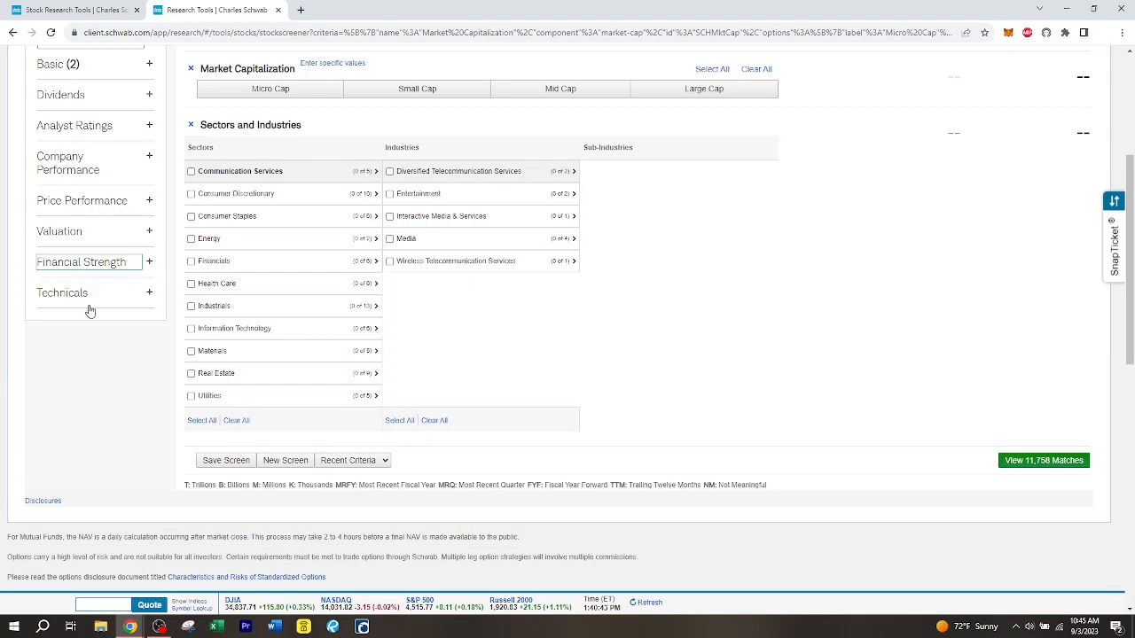
# Expand the Technicals category and look through all of its indicator, moving average and price distance criteria.
pyautogui.click(87, 298)
pyautogui.scroll(-5, 101, 306)
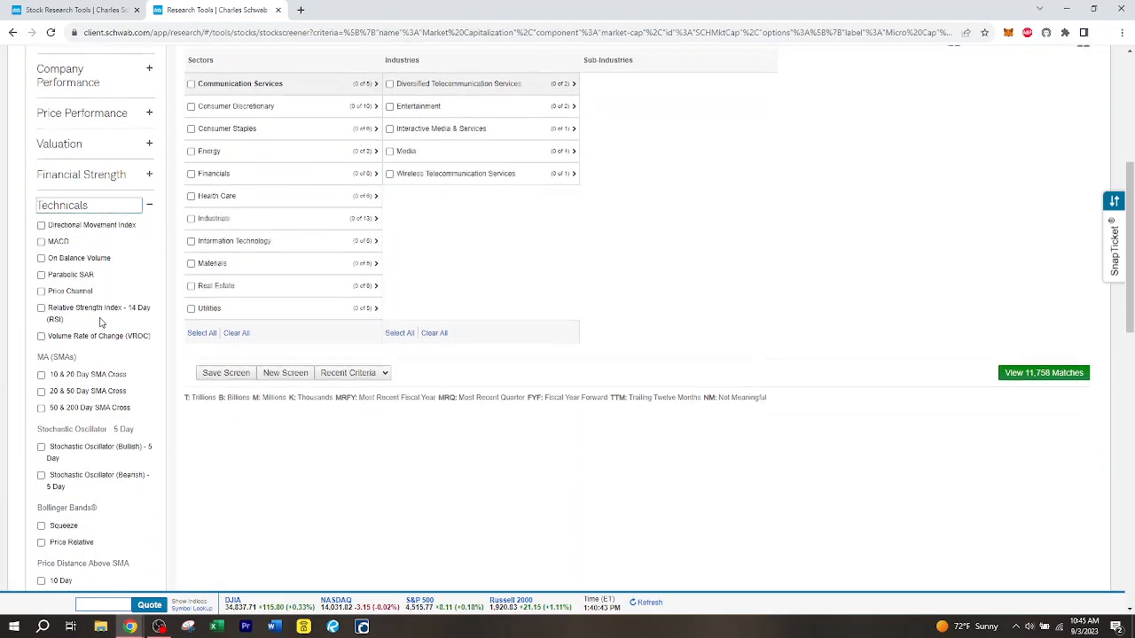
pyautogui.scroll(1, 100, 325)
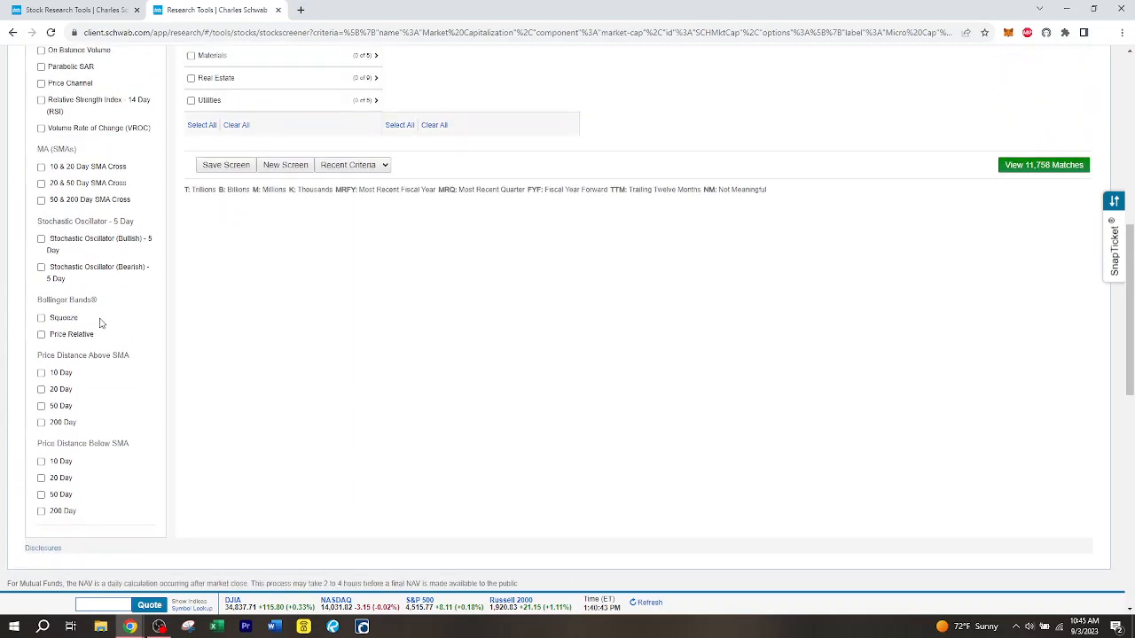
pyautogui.scroll(2, 100, 324)
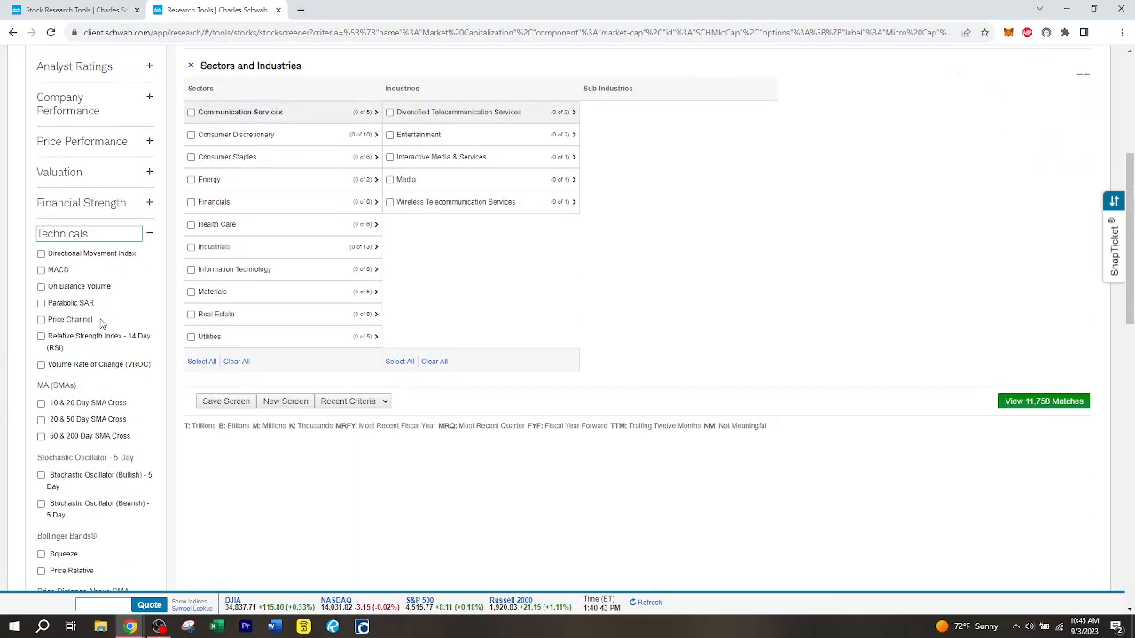
pyautogui.scroll(3, 100, 324)
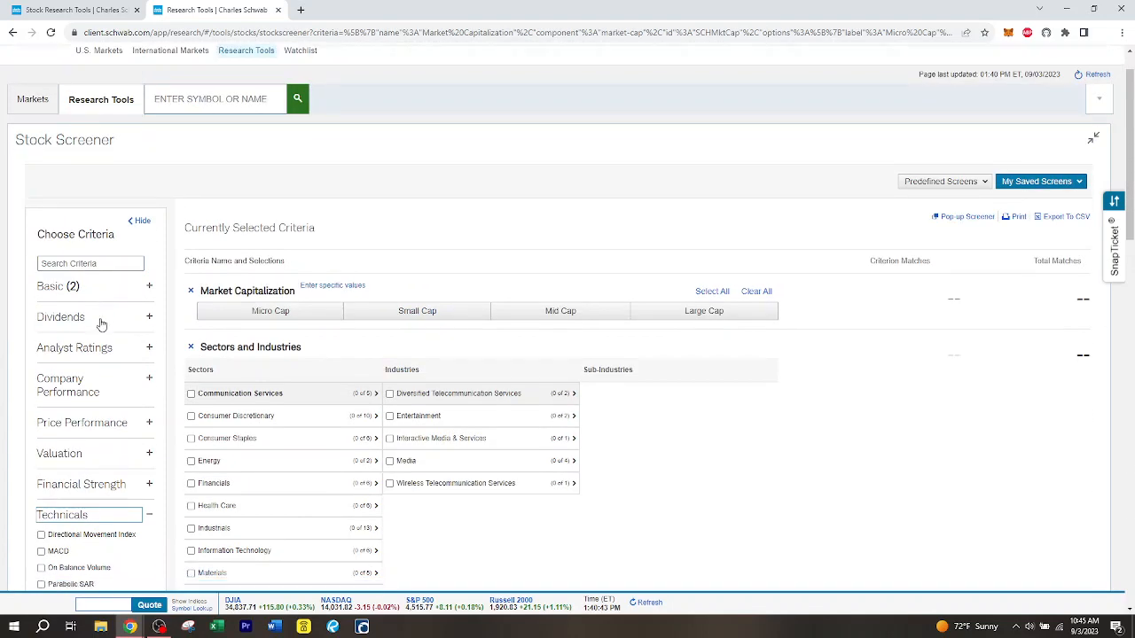
pyautogui.scroll(-2, 100, 324)
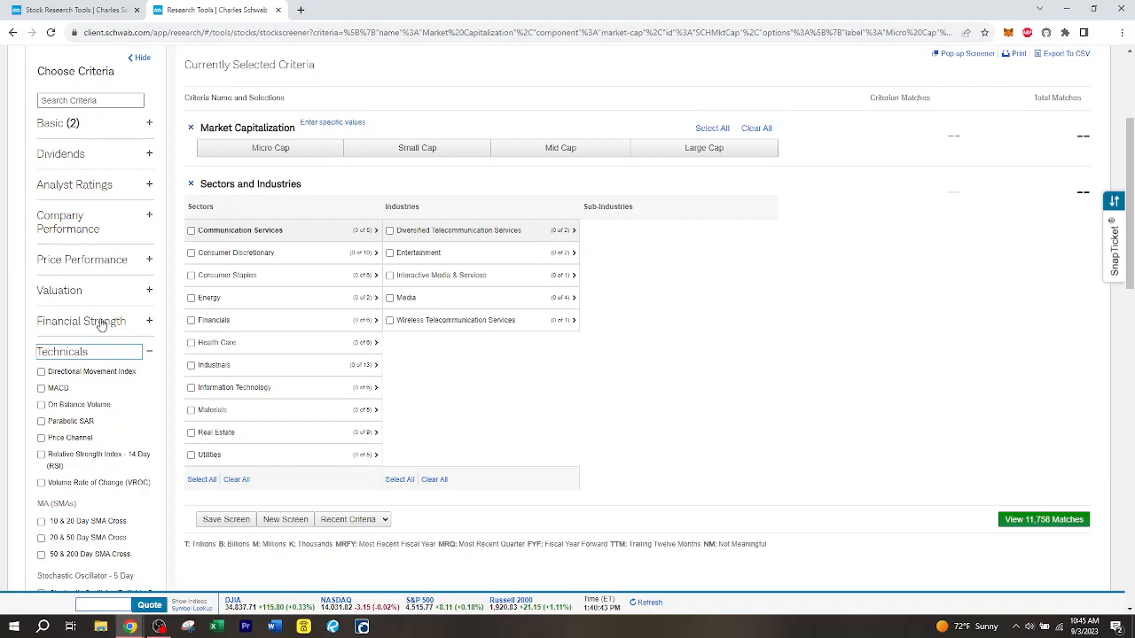
# Remove the Market Capitalization and Sectors and Industries criteria, and load the saved Large-Caps - Technicals screen.
pyautogui.scroll(2, 101, 321)
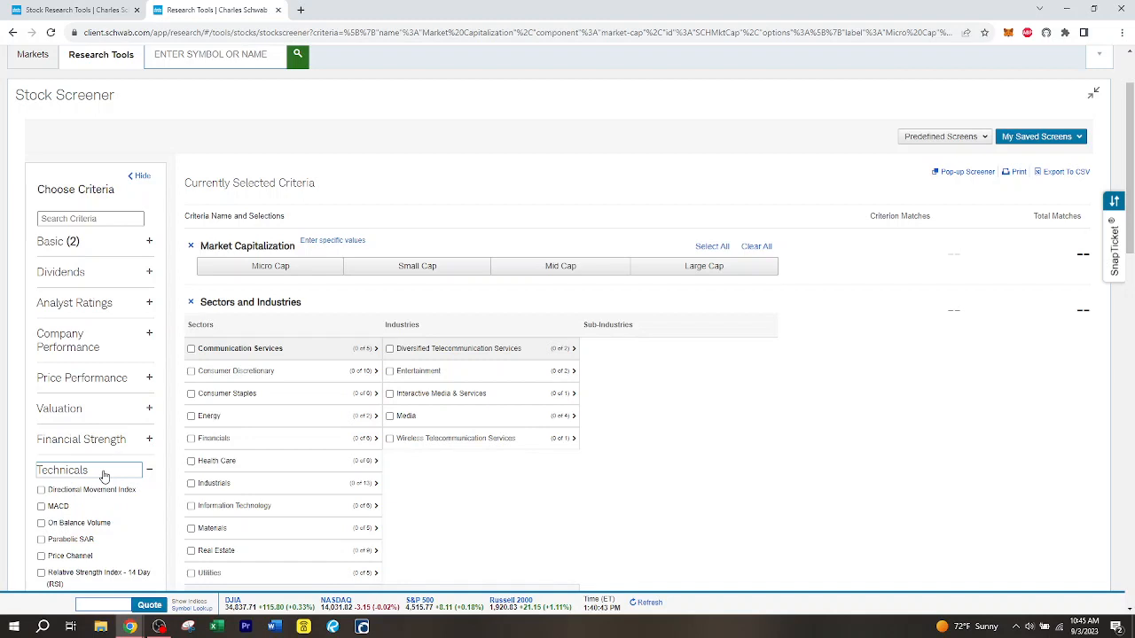
pyautogui.click(104, 475)
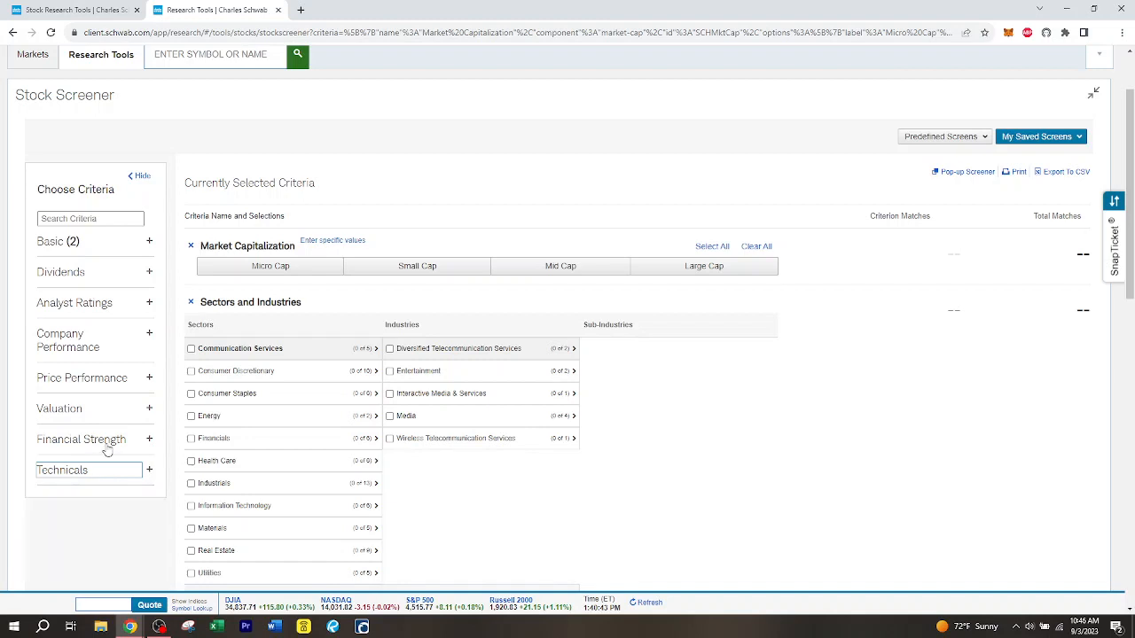
pyautogui.click(194, 246)
pyautogui.click(195, 248)
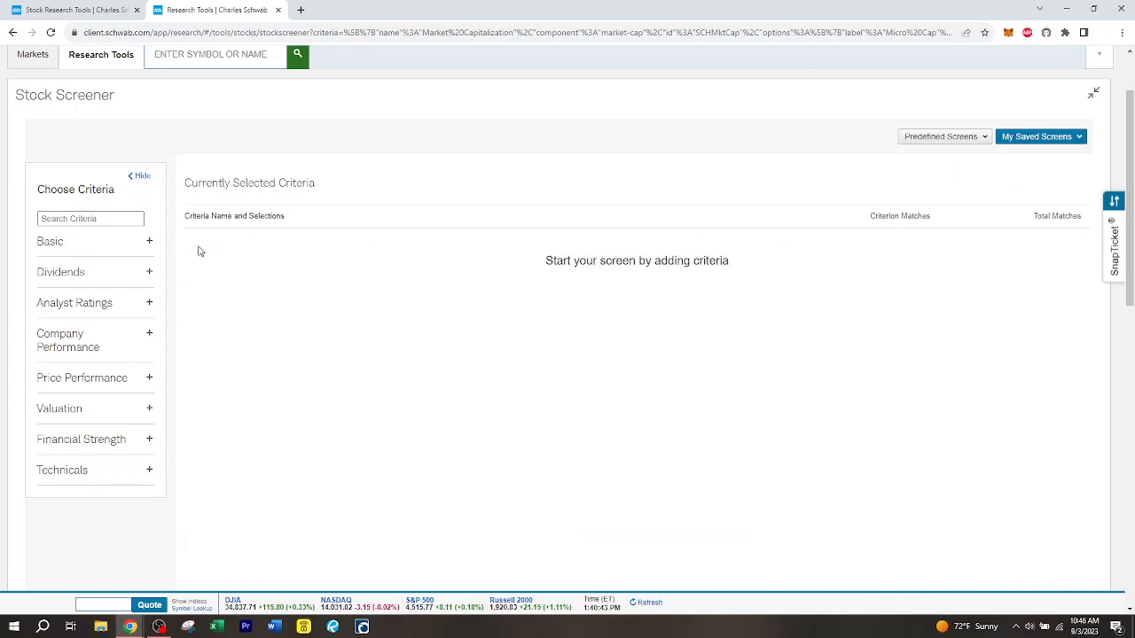
pyautogui.click(1039, 138)
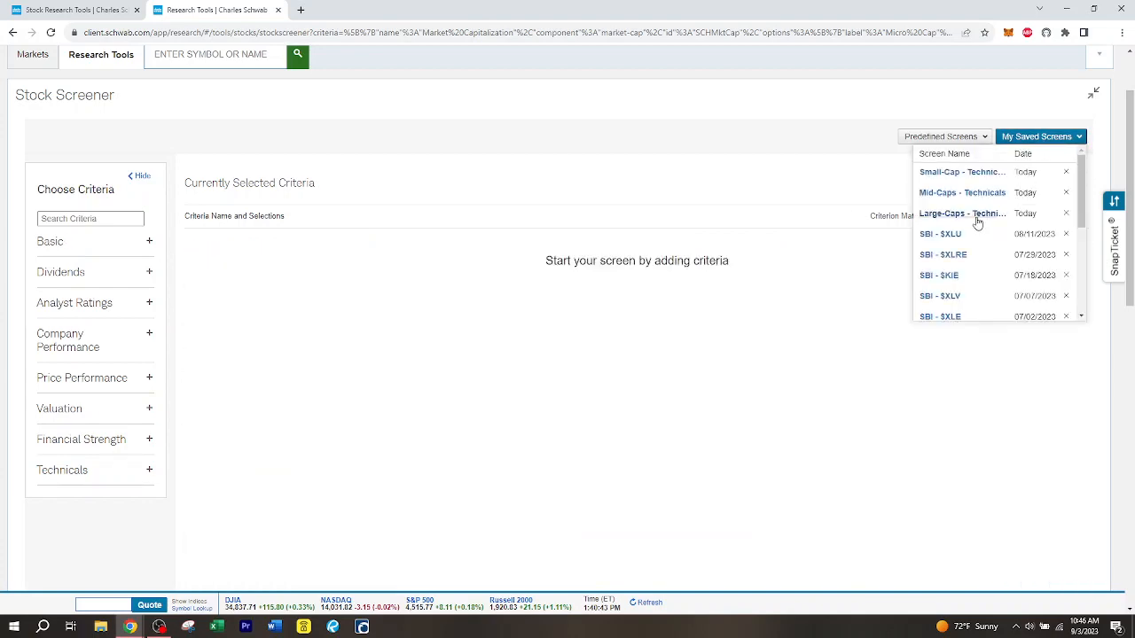
pyautogui.click(963, 213)
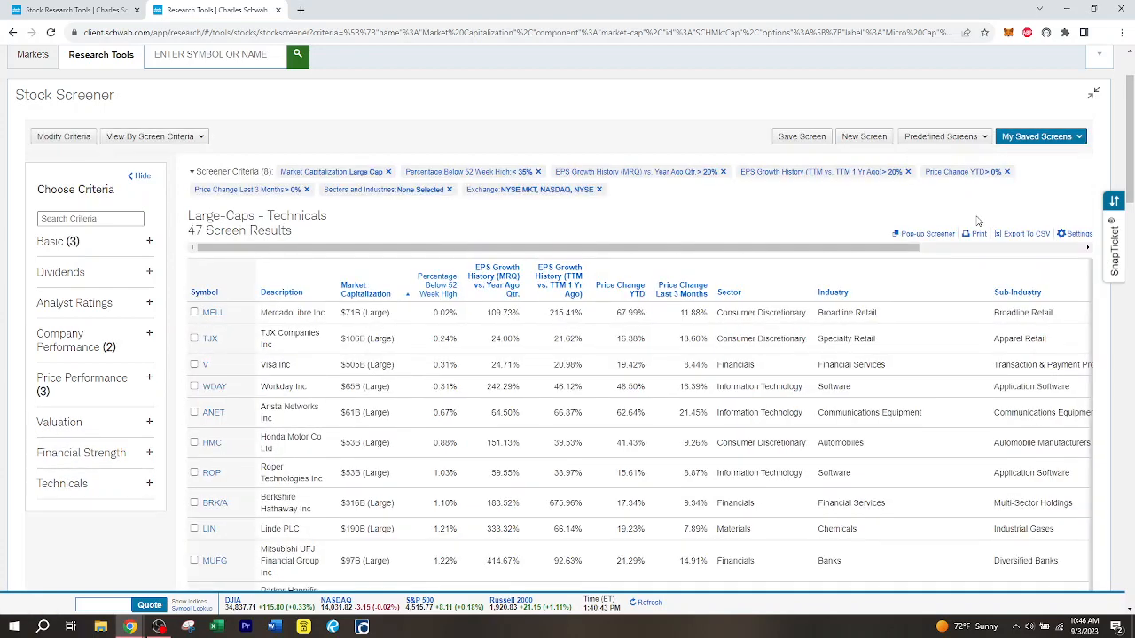
# Review which Basic and Company Performance criteria the loaded screen uses, collapsing each category after viewing.
pyautogui.click(149, 242)
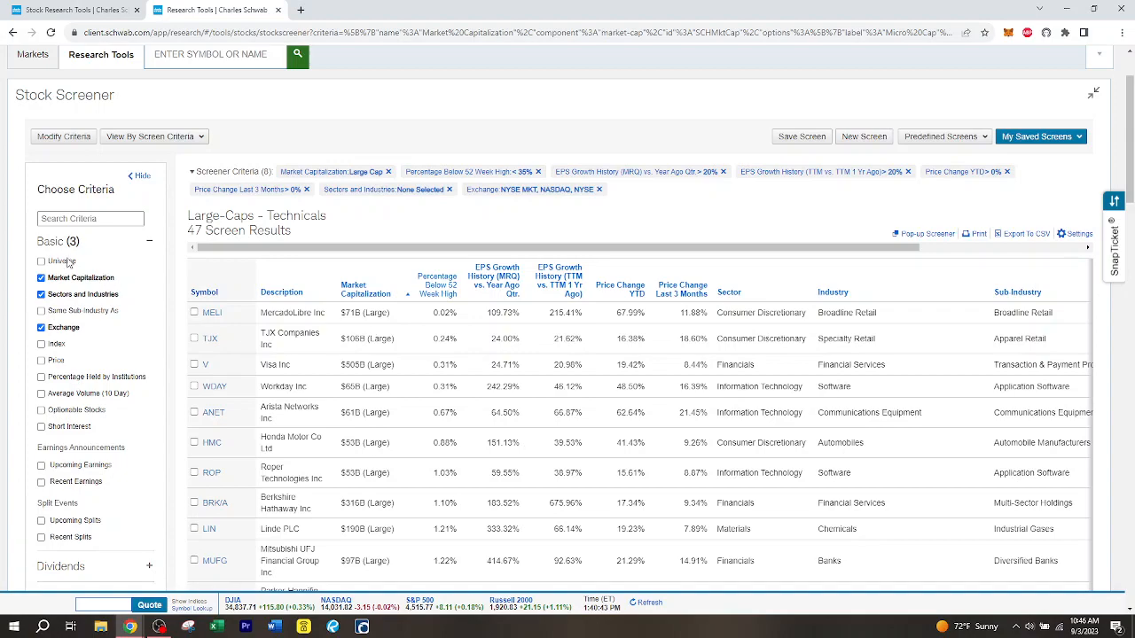
pyautogui.click(67, 247)
pyautogui.click(87, 335)
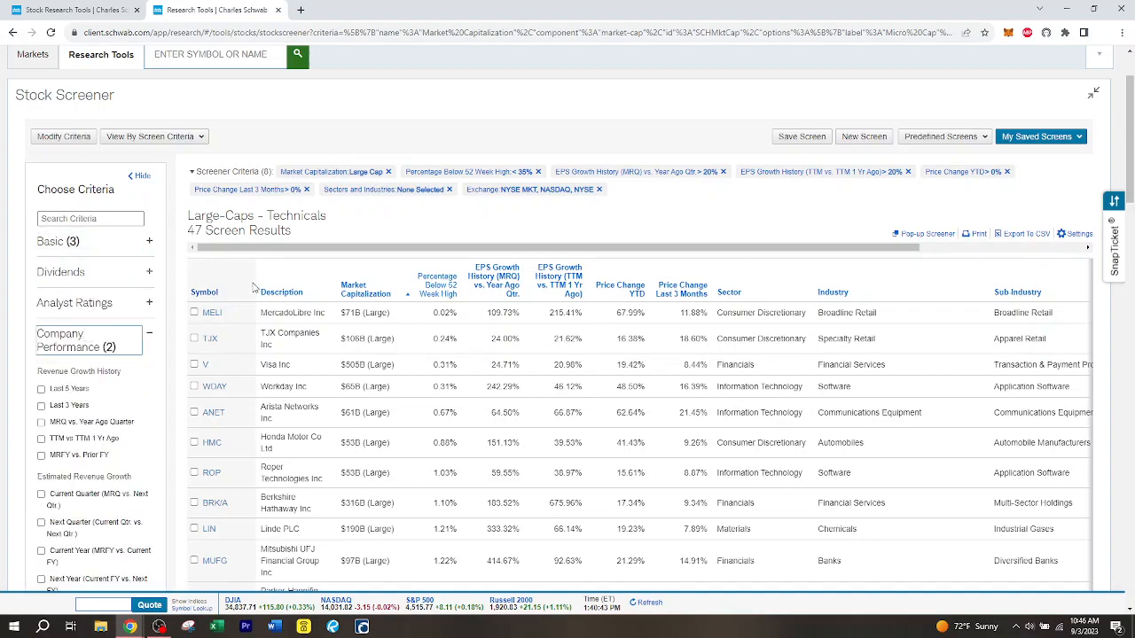
pyautogui.scroll(-2, 257, 293)
pyautogui.scroll(-1, 289, 306)
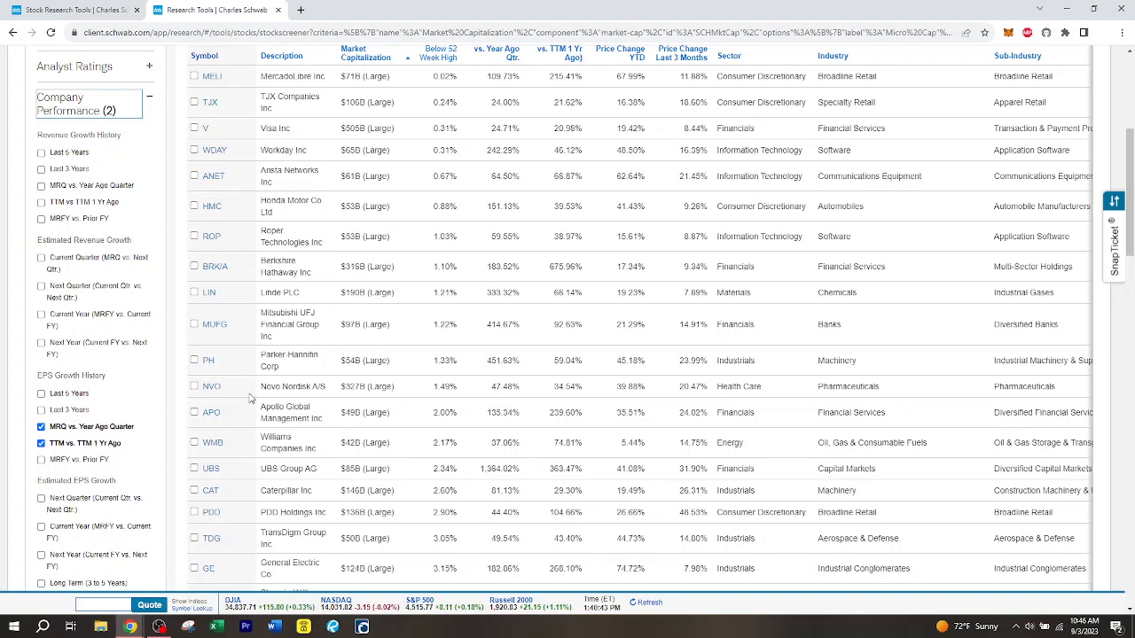
pyautogui.scroll(3, 222, 401)
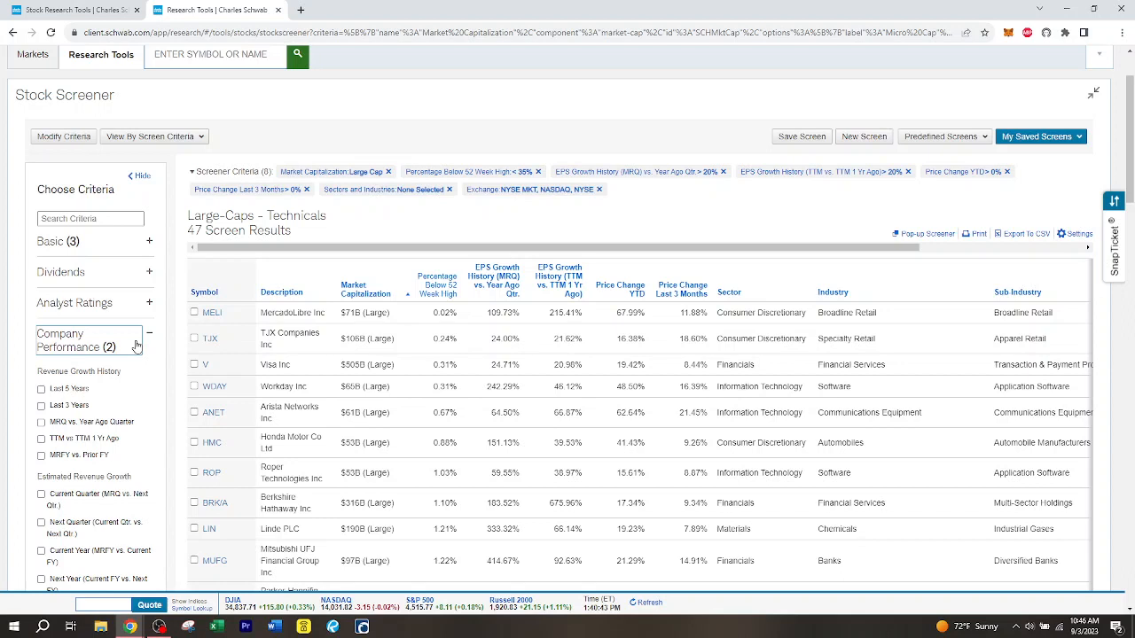
pyautogui.click(132, 345)
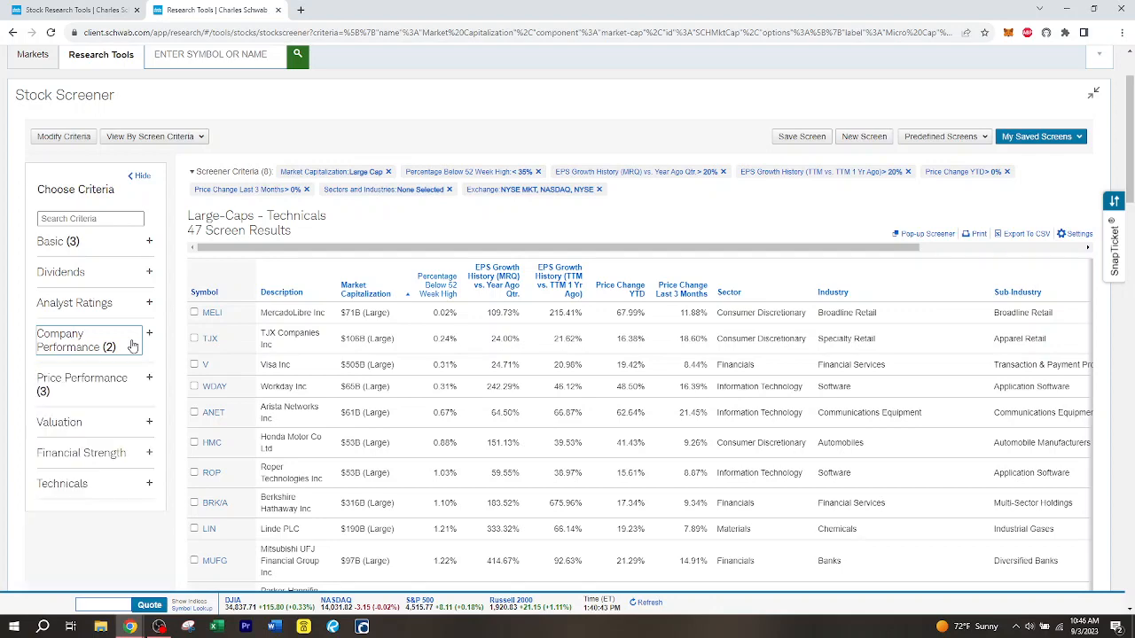
# Examine the Price Performance criteria enabled in the loaded screen, from Price Change down to Percentage Below 52 Week High, and collapse the category.
pyautogui.click(135, 383)
pyautogui.scroll(-1, 135, 385)
pyautogui.scroll(-1, 135, 385)
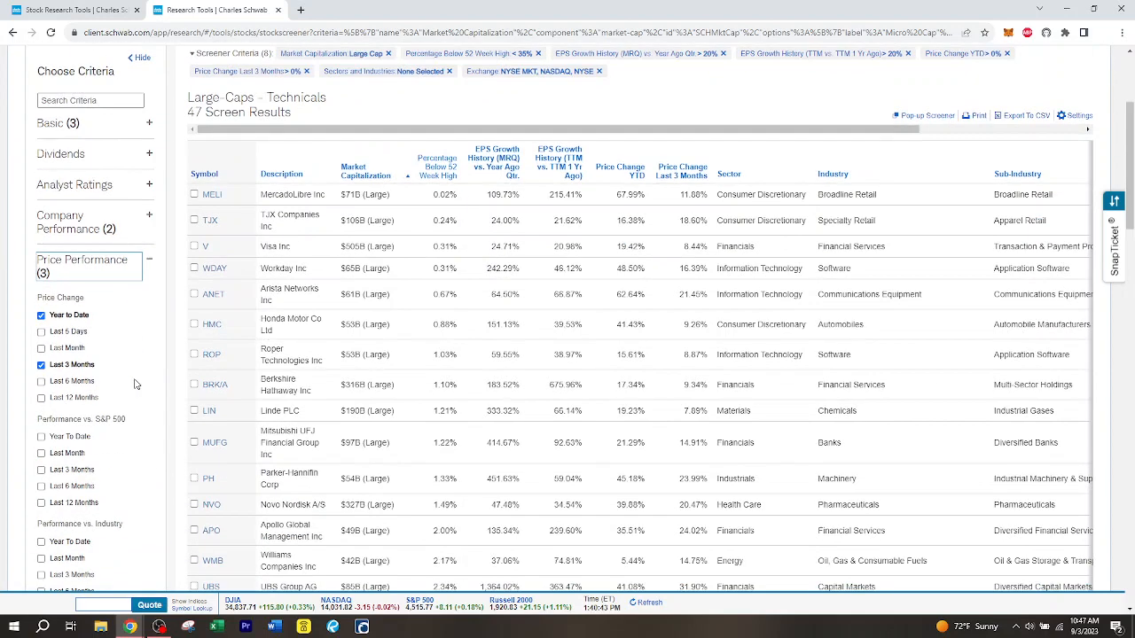
pyautogui.scroll(1, 134, 382)
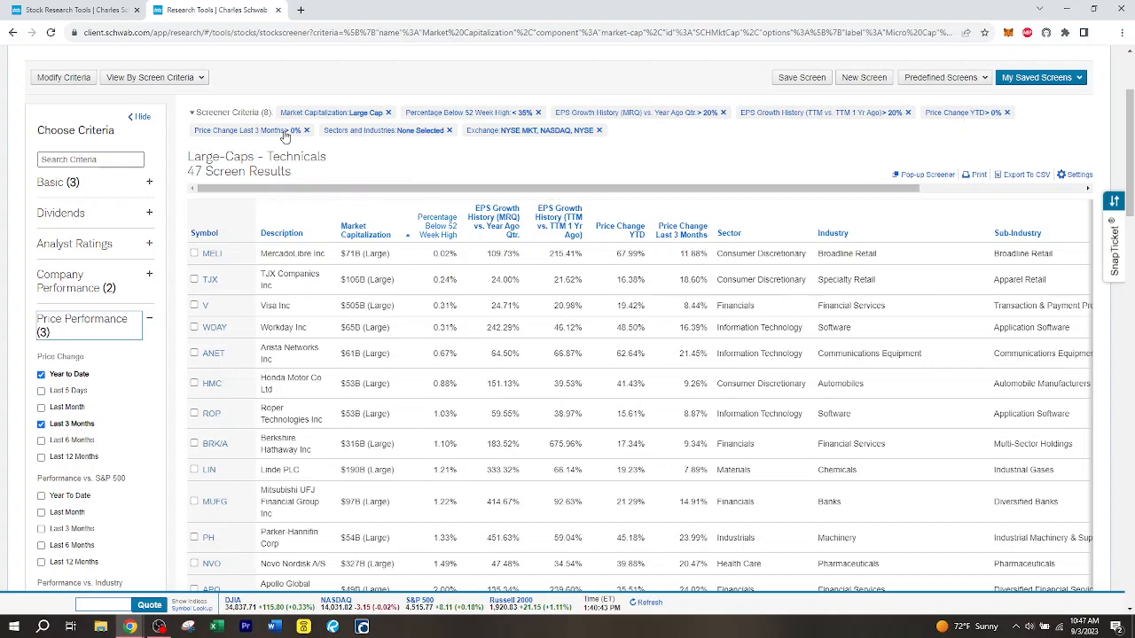
pyautogui.click(127, 323)
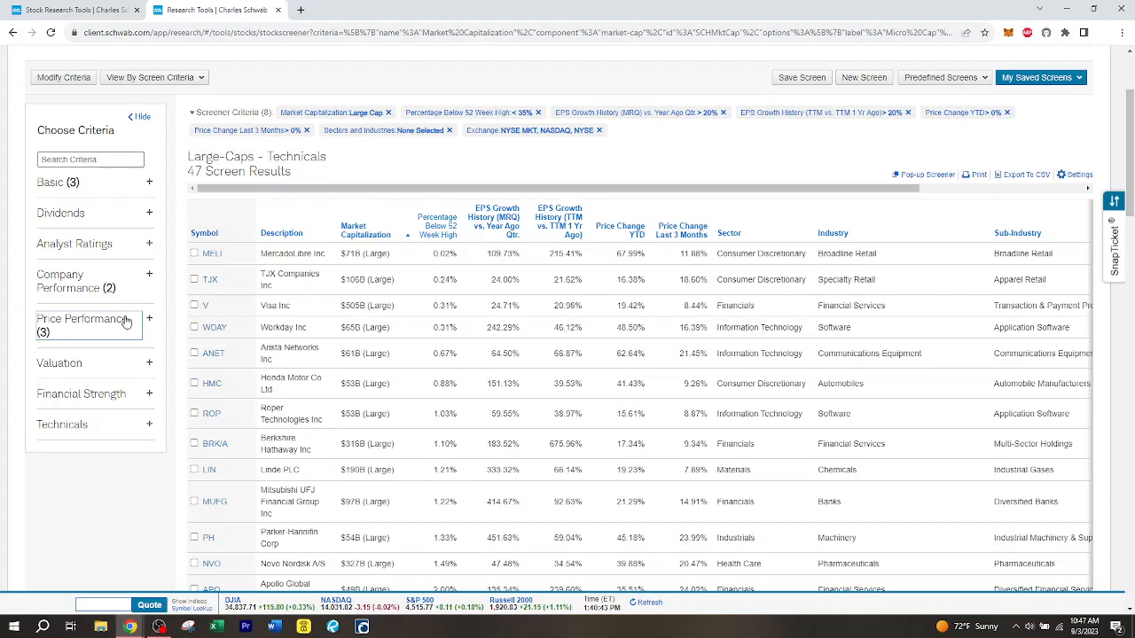
pyautogui.click(127, 323)
pyautogui.scroll(-5, 110, 381)
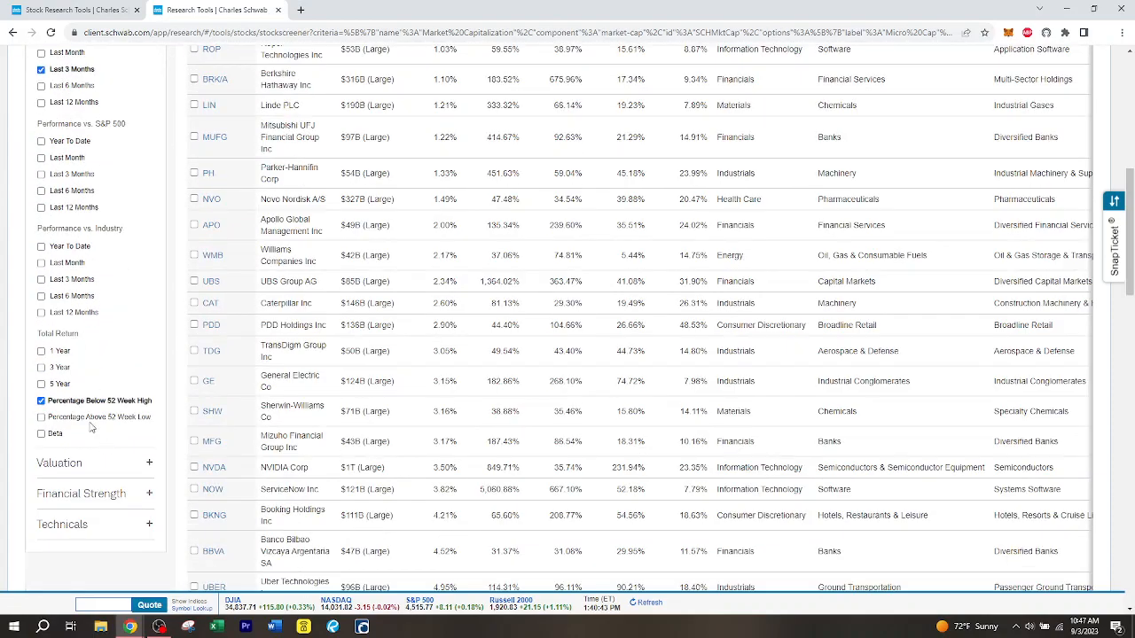
pyautogui.scroll(5, 124, 409)
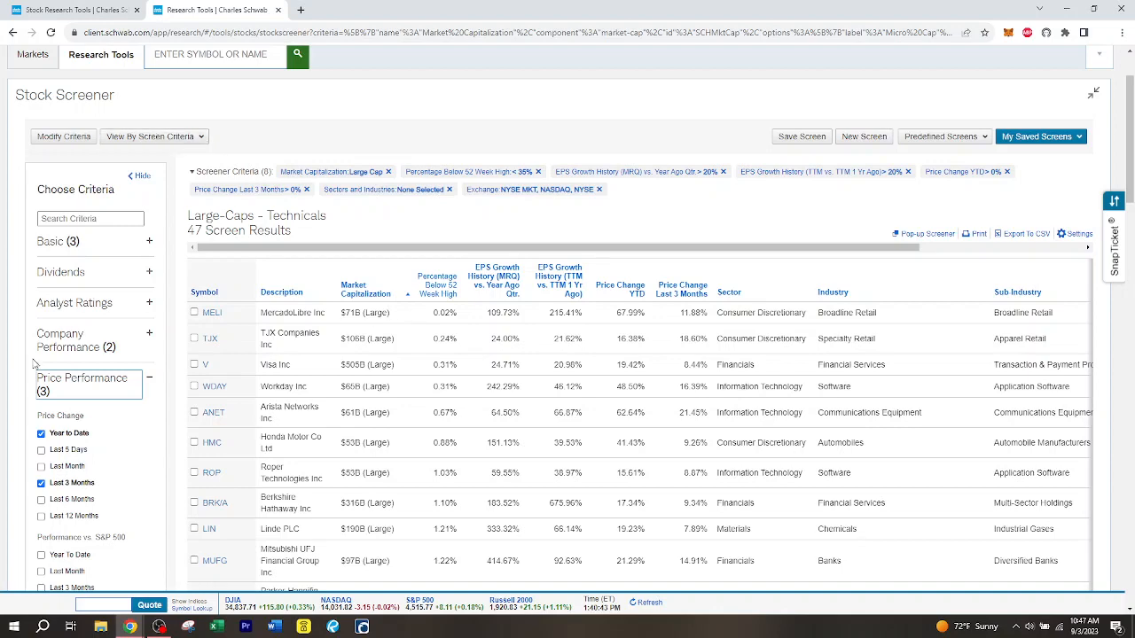
pyautogui.click(76, 392)
# Look through the list of stocks matching the Large-Caps - Technicals screen.
pyautogui.scroll(2, 76, 379)
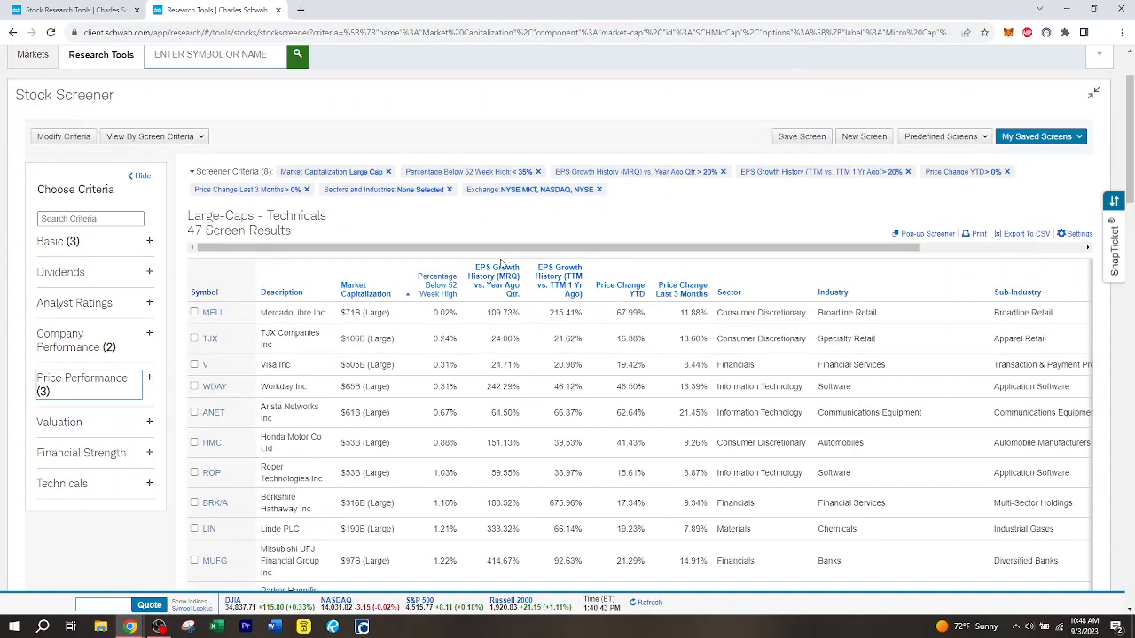
pyautogui.scroll(-5, 519, 270)
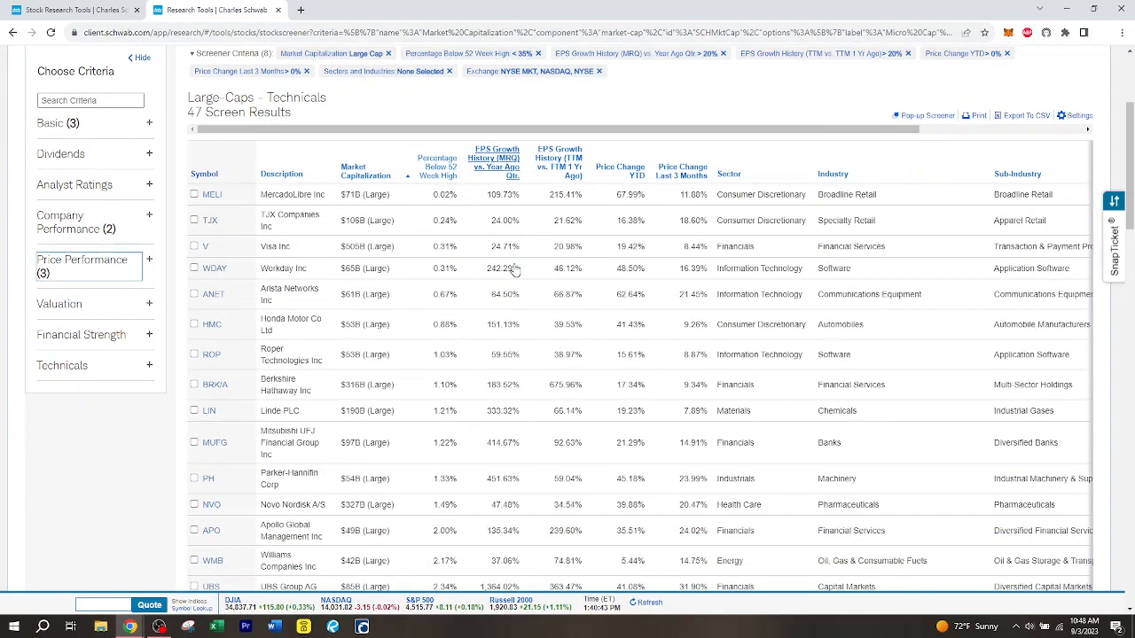
pyautogui.scroll(-2, 521, 274)
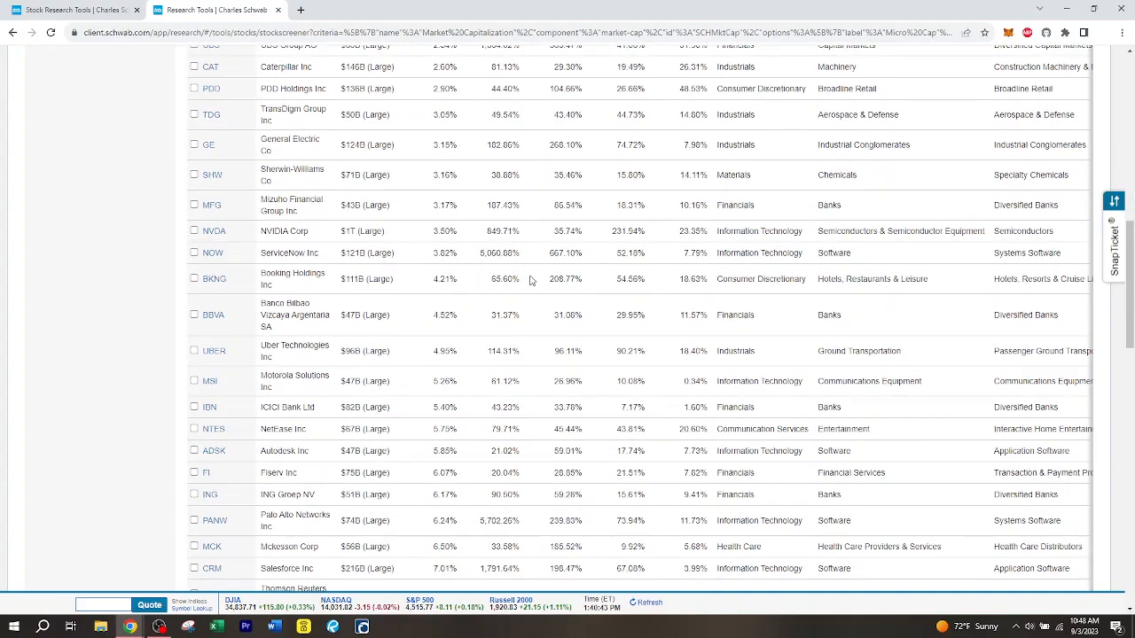
pyautogui.scroll(2, 530, 280)
pyautogui.scroll(5, 533, 282)
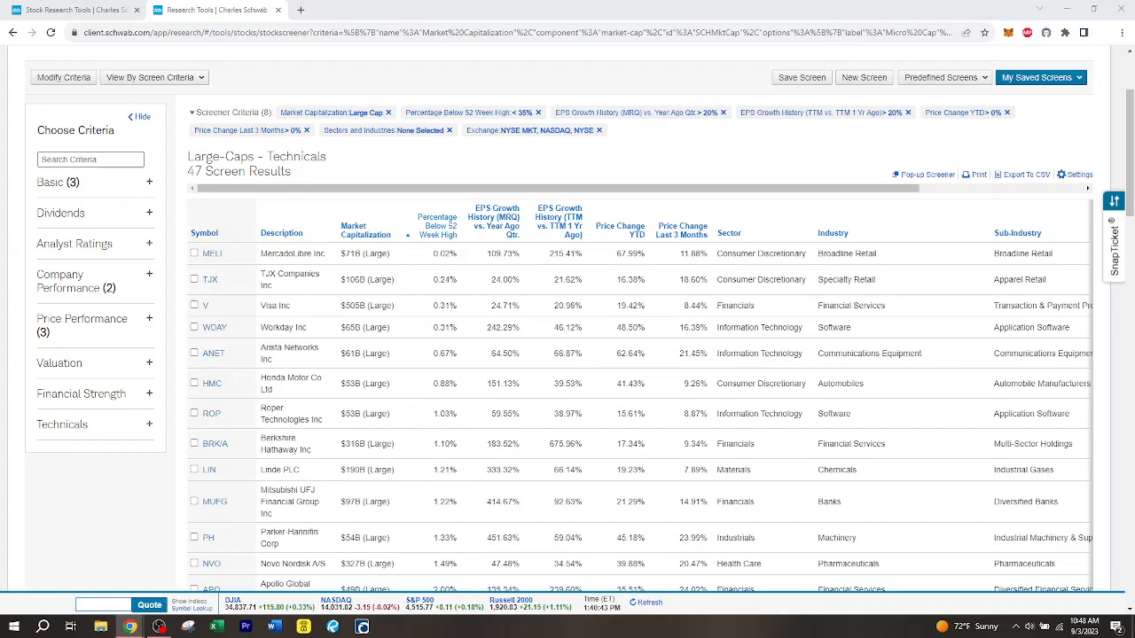
# Bring up the MELI daily chart in TradingView, examine its price history, and return to the Schwab screen results.
pyautogui.moveTo(1134, 131); pyautogui.dragTo(342, 6)
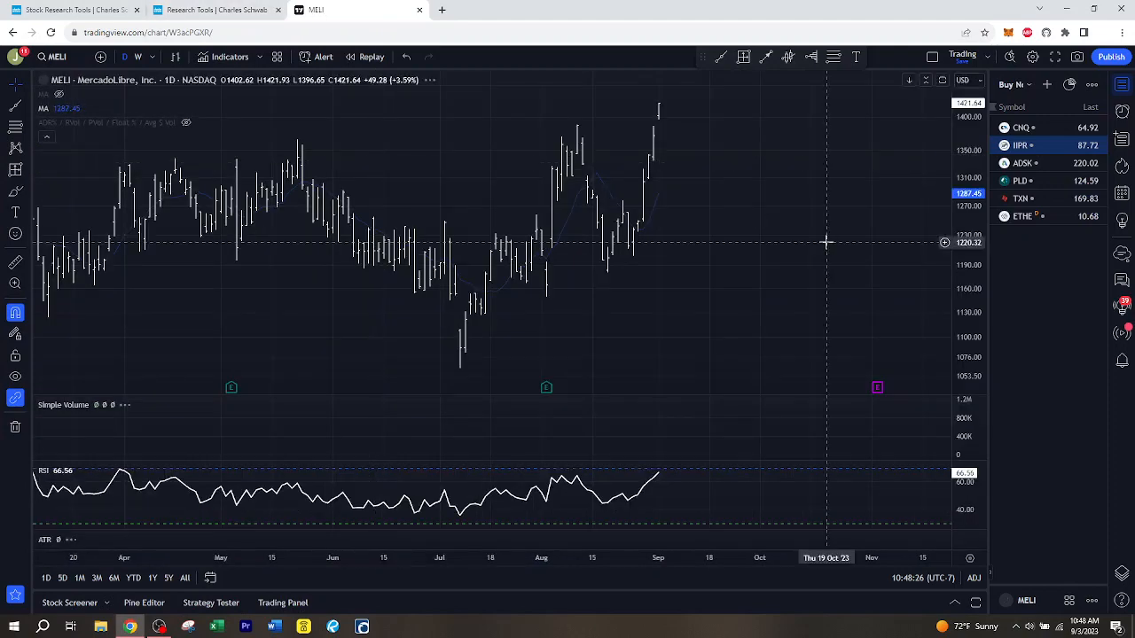
pyautogui.scroll(-2, 816, 277)
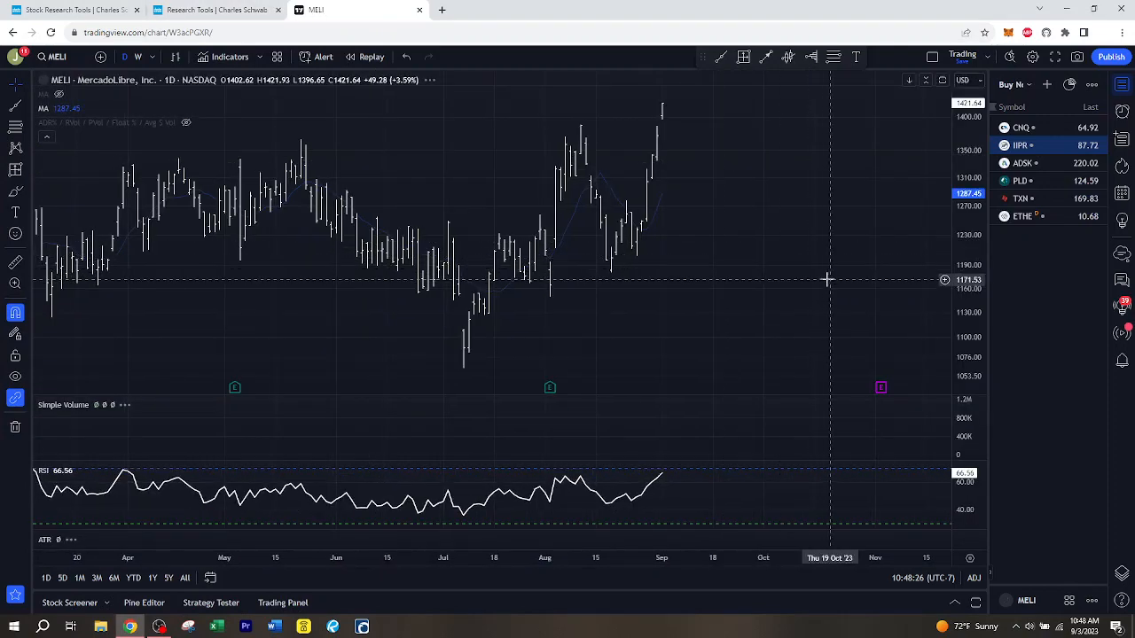
pyautogui.scroll(-1, 820, 275)
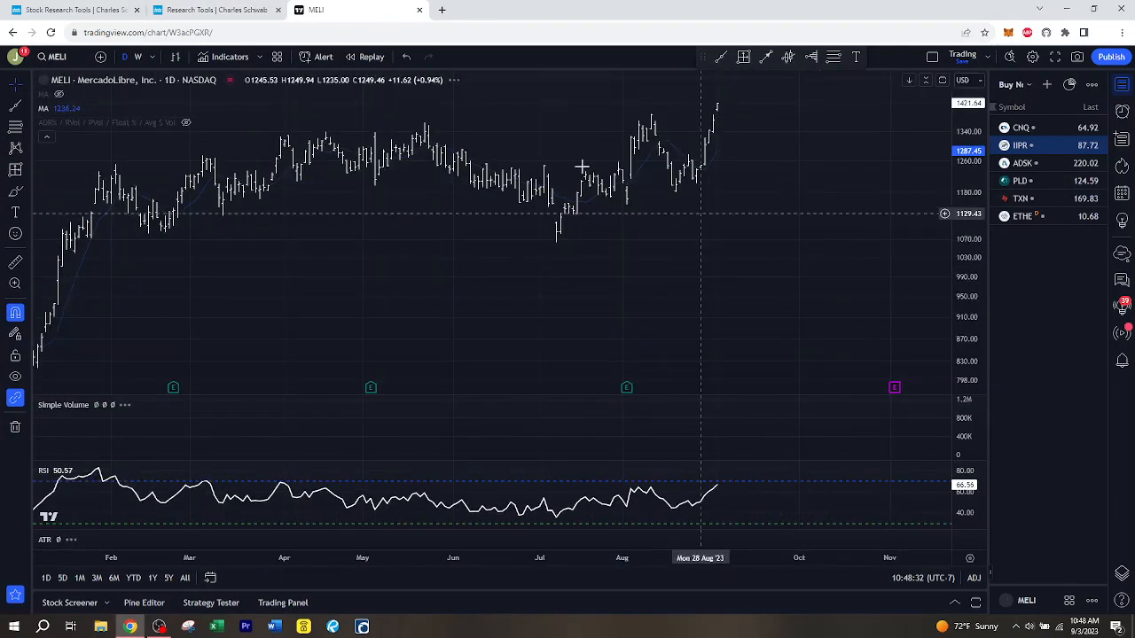
pyautogui.scroll(1, 720, 156)
pyautogui.scroll(1, 737, 208)
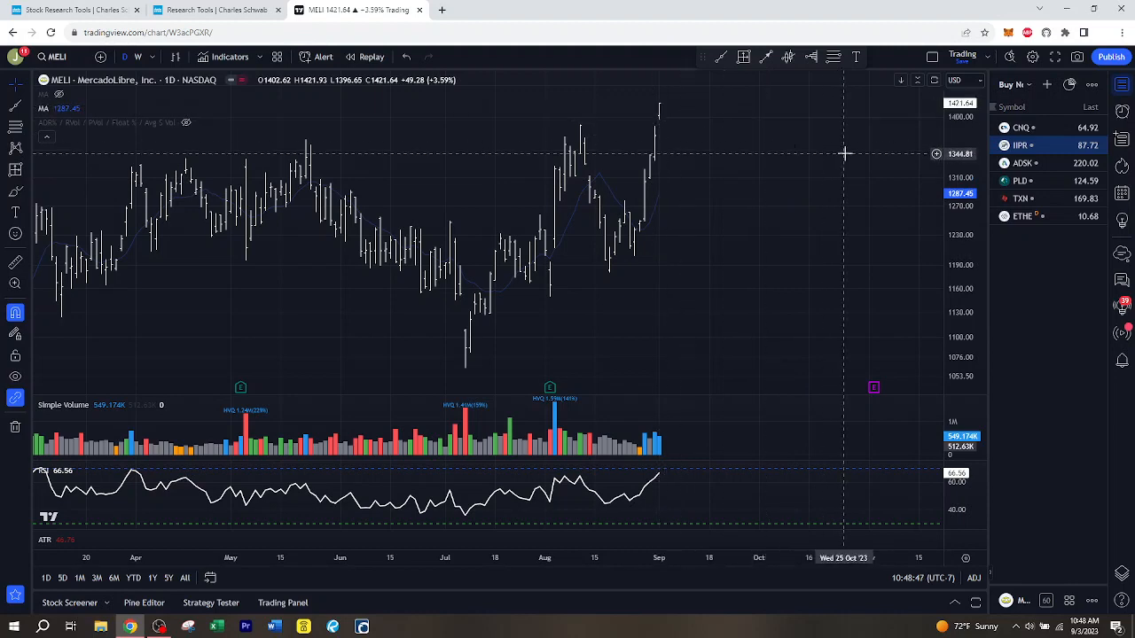
pyautogui.click(166, 9)
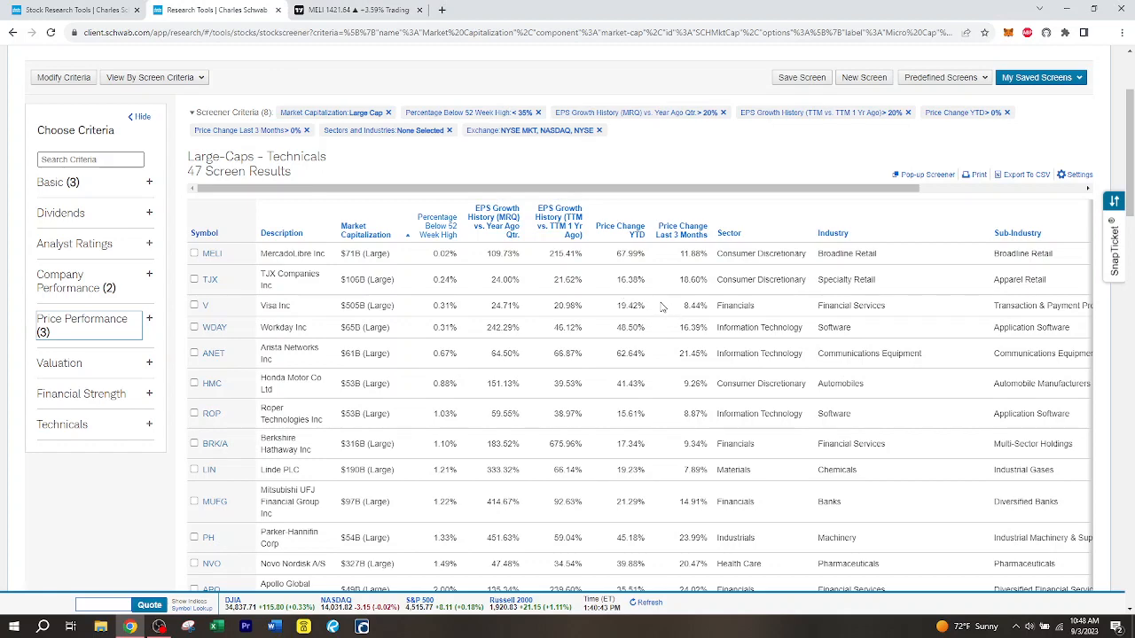
pyautogui.scroll(2, 665, 304)
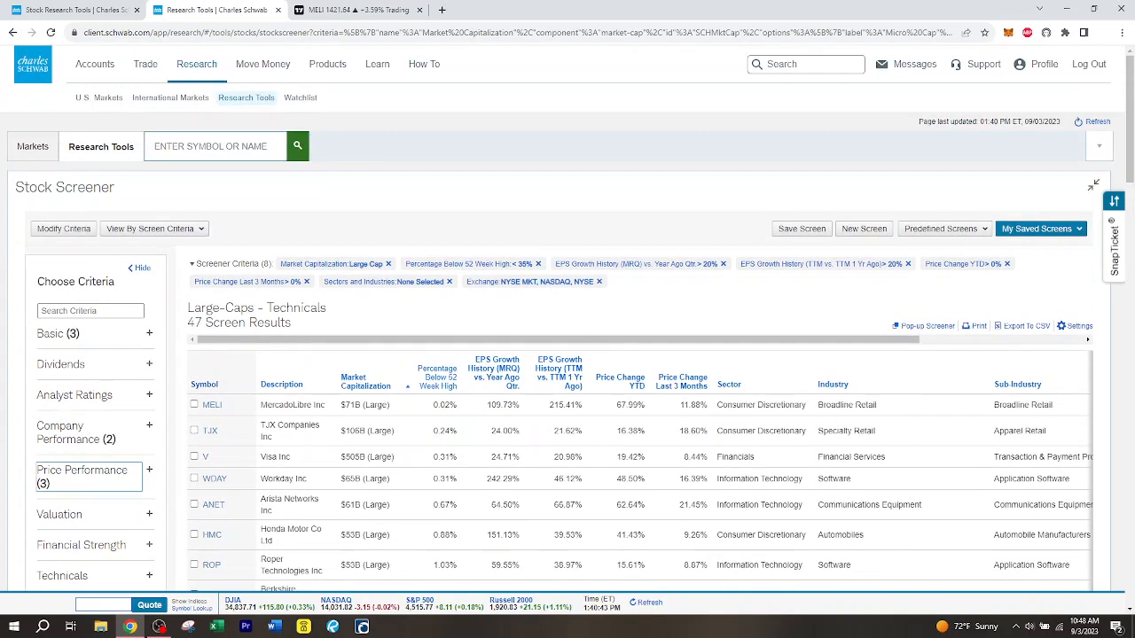